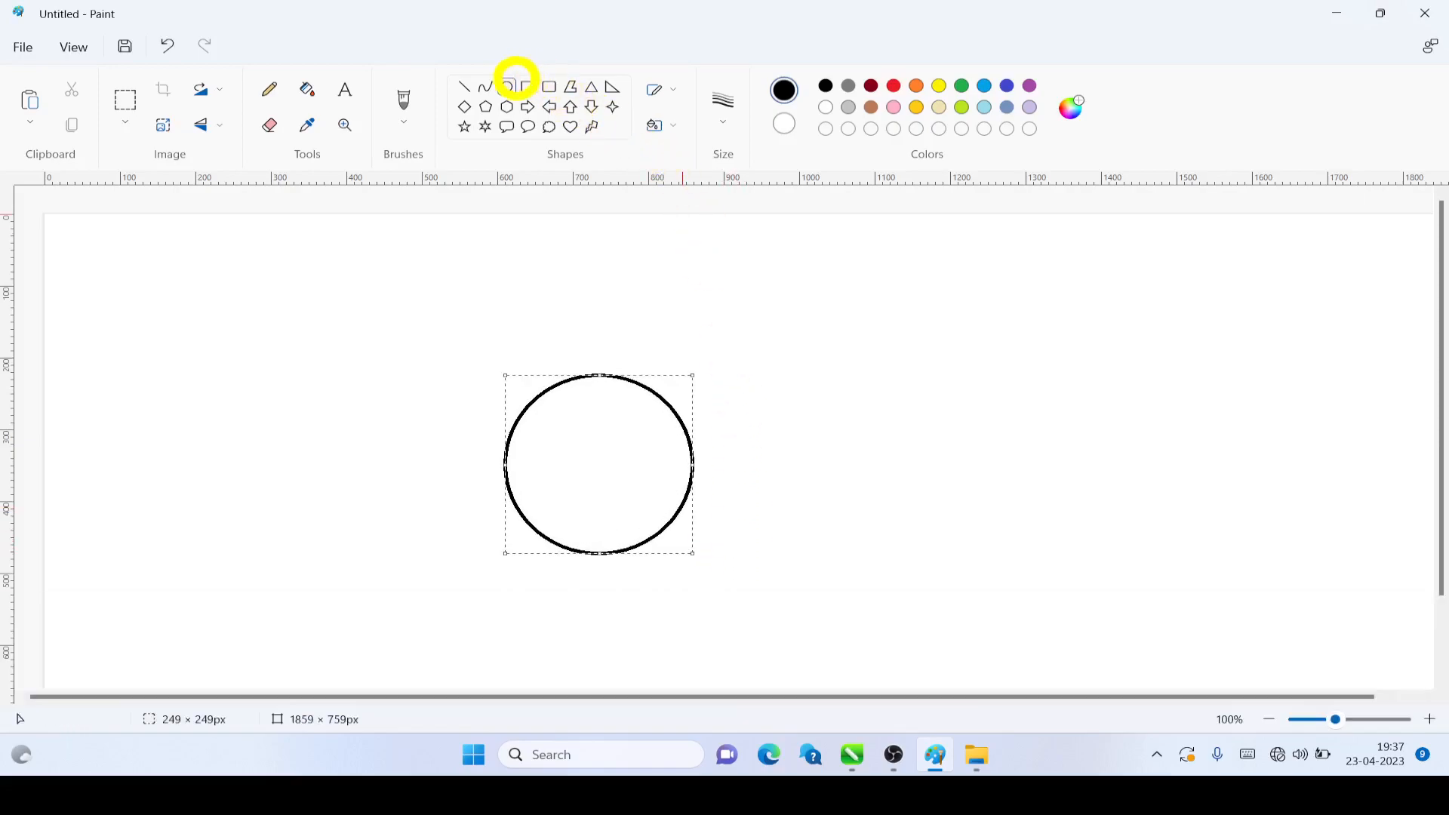
Step: Draw a small ellipse about 110 × 96 px beside the large circle, slightly above its centre
left_click(507, 87)
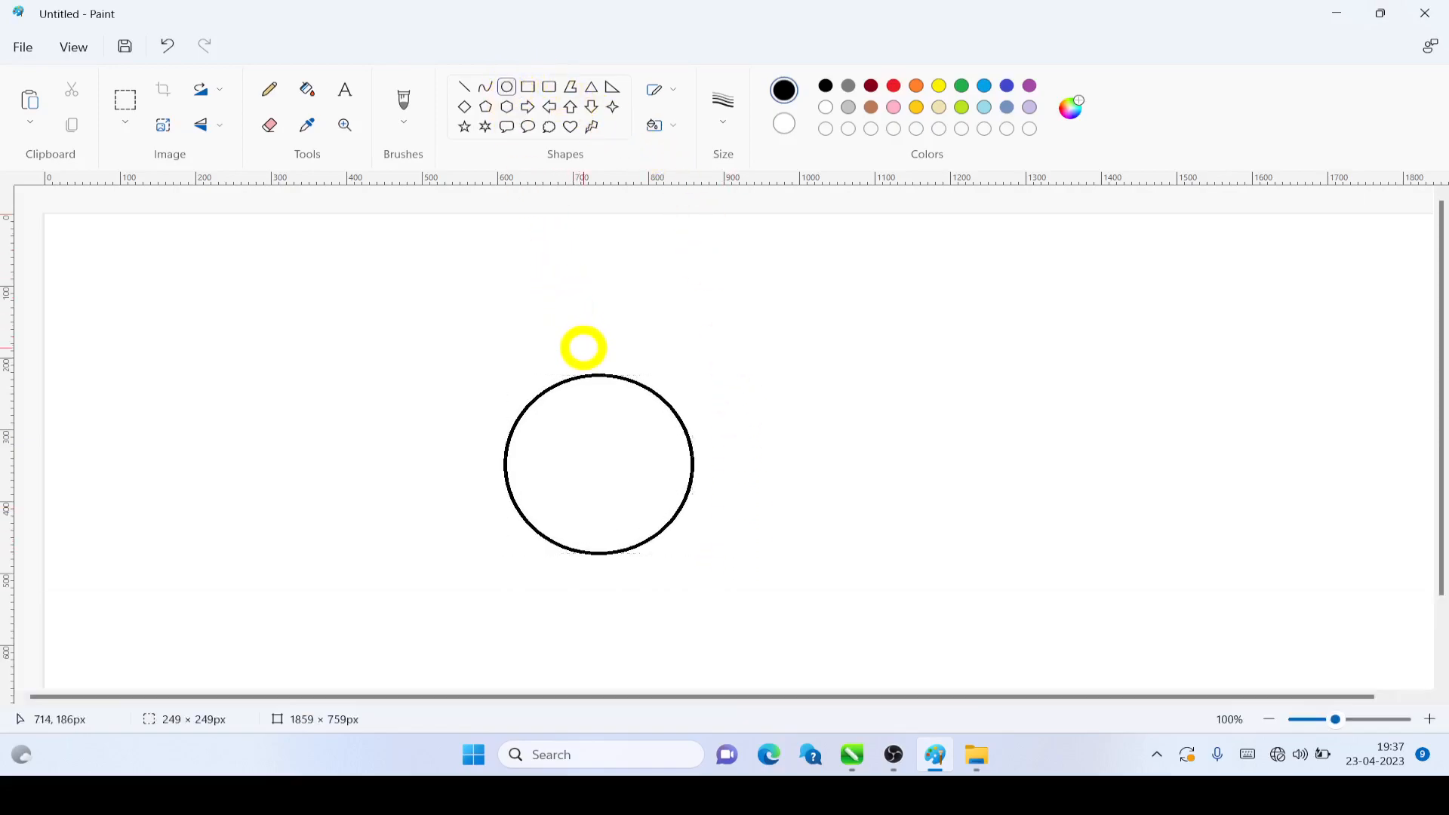
left_click_drag(585, 345, 671, 400)
key("ctrl+z")
left_click_drag(611, 346, 829, 379)
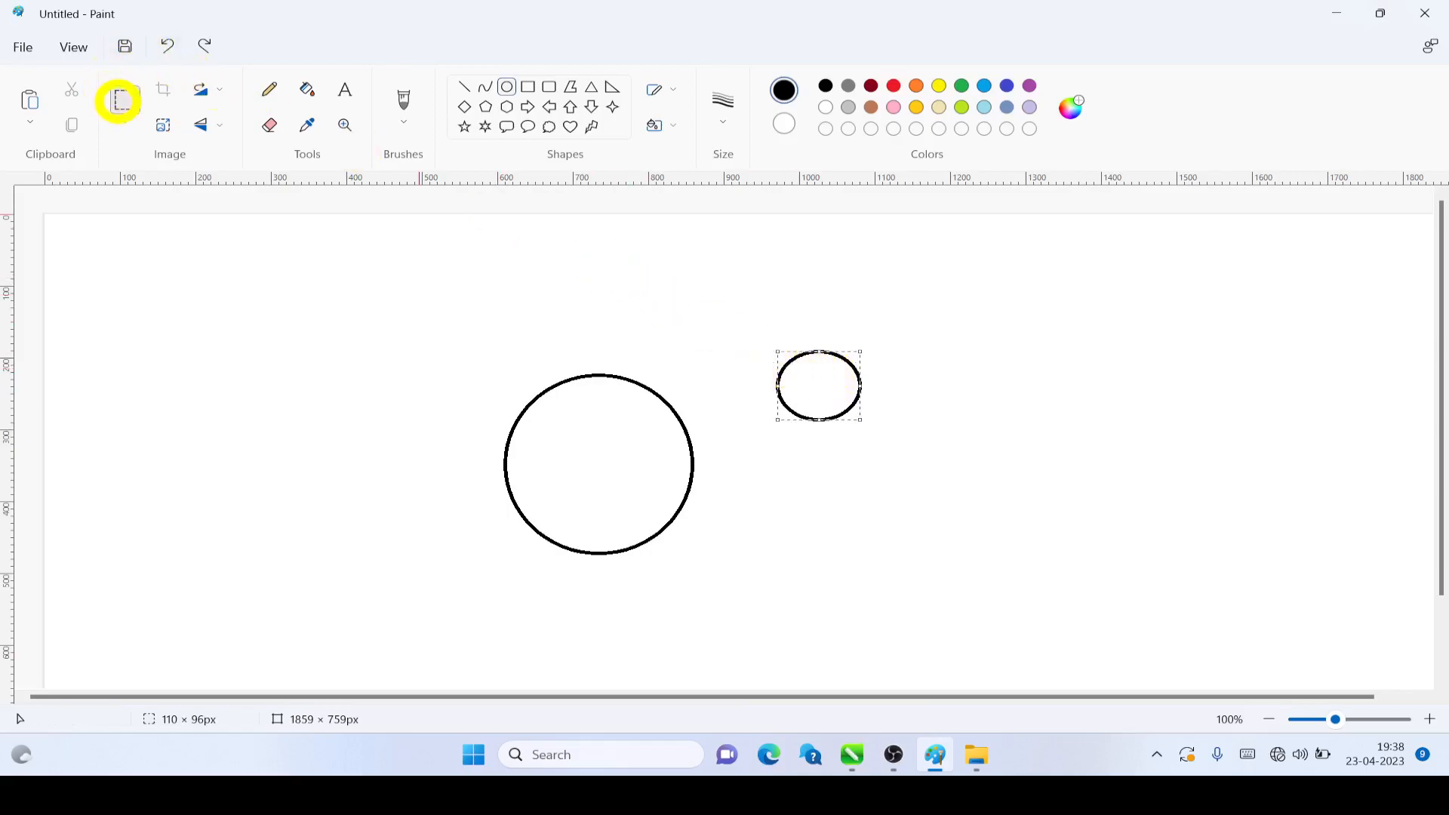
left_click(139, 242)
Step: Select the small ellipse with a rectangular selection and copy it
left_click(125, 100)
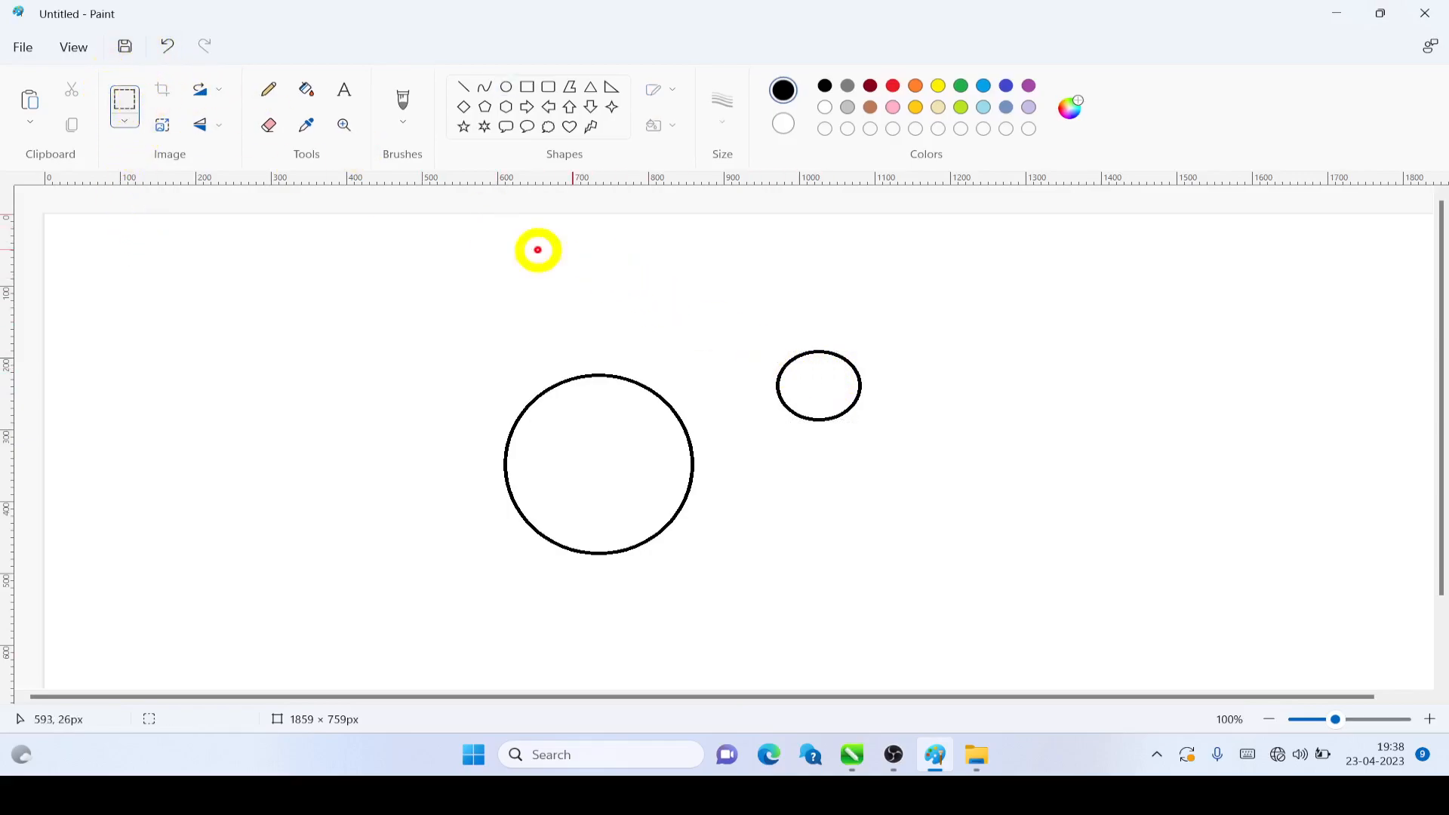
left_click_drag(761, 307, 911, 473)
left_click(125, 121)
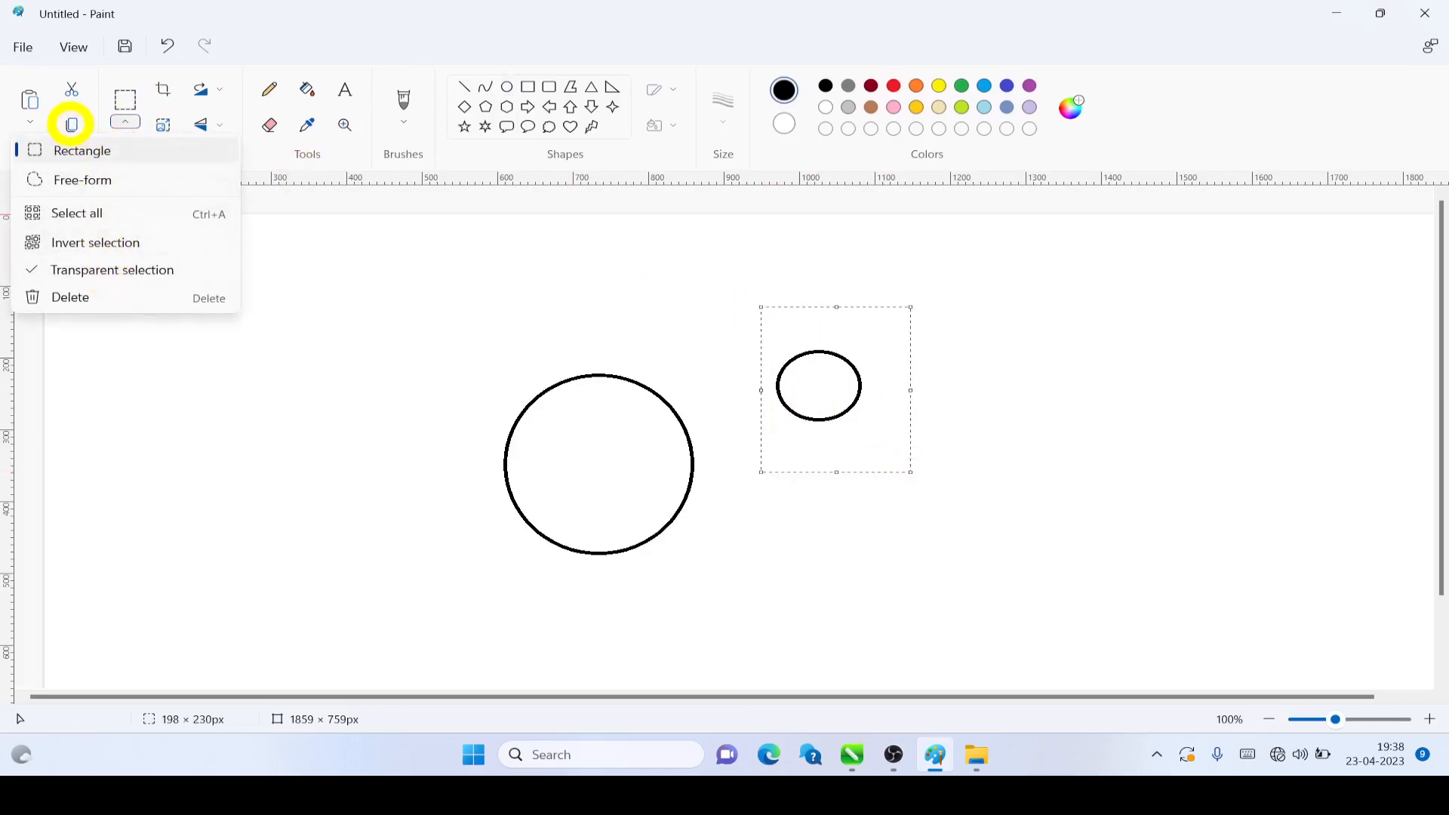
left_click(72, 124)
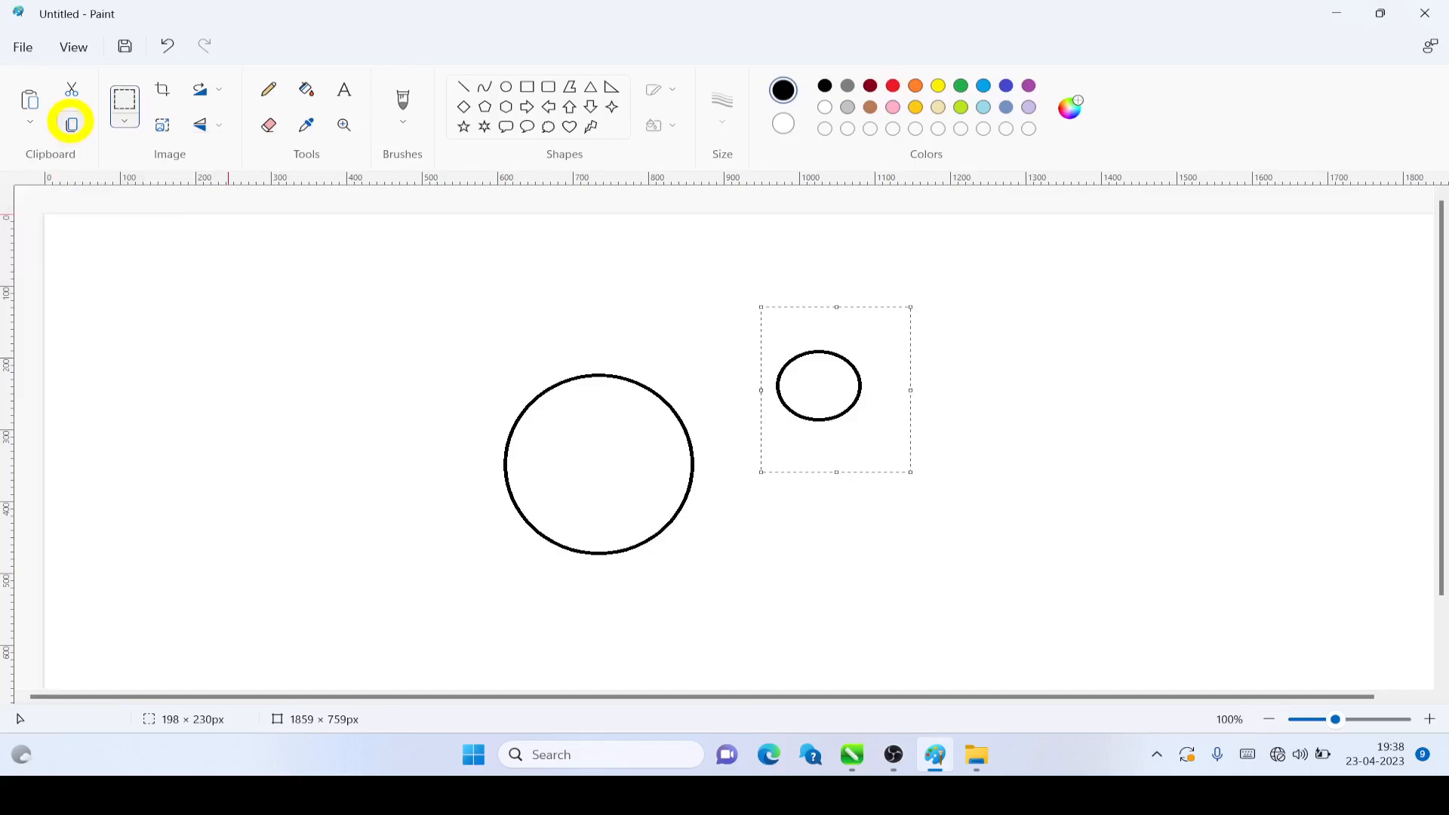
left_click(71, 121)
Step: Paste copies of the small ellipse and place them overlapping all around the large circle's outline as petals
left_click(35, 104)
left_click_drag(98, 306, 685, 418)
left_click(30, 105)
key("ctrl")
key("ctrl")
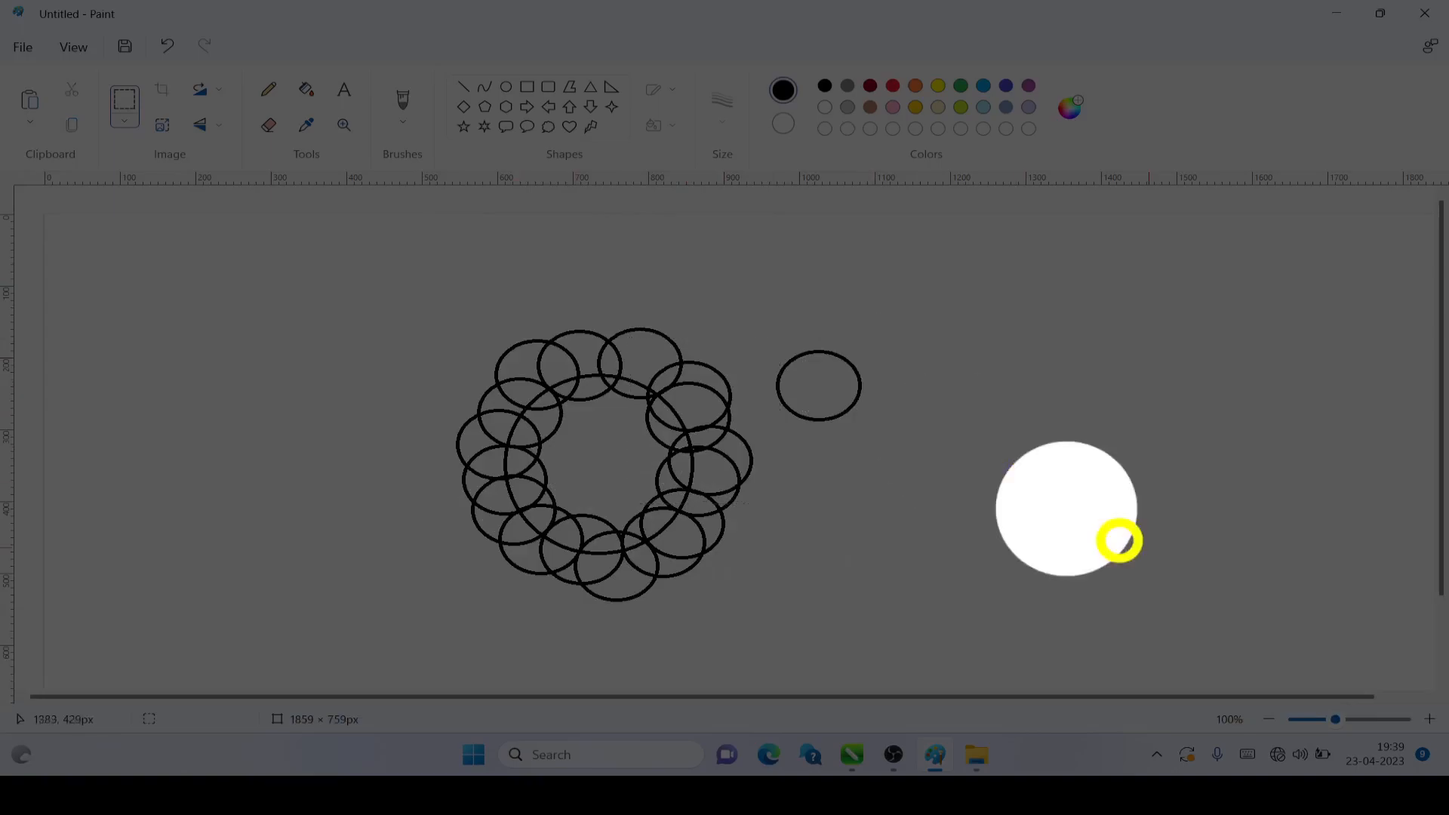
Step: Turn off the PointerFocus spotlight and minimize its control wheel
left_click(1156, 754)
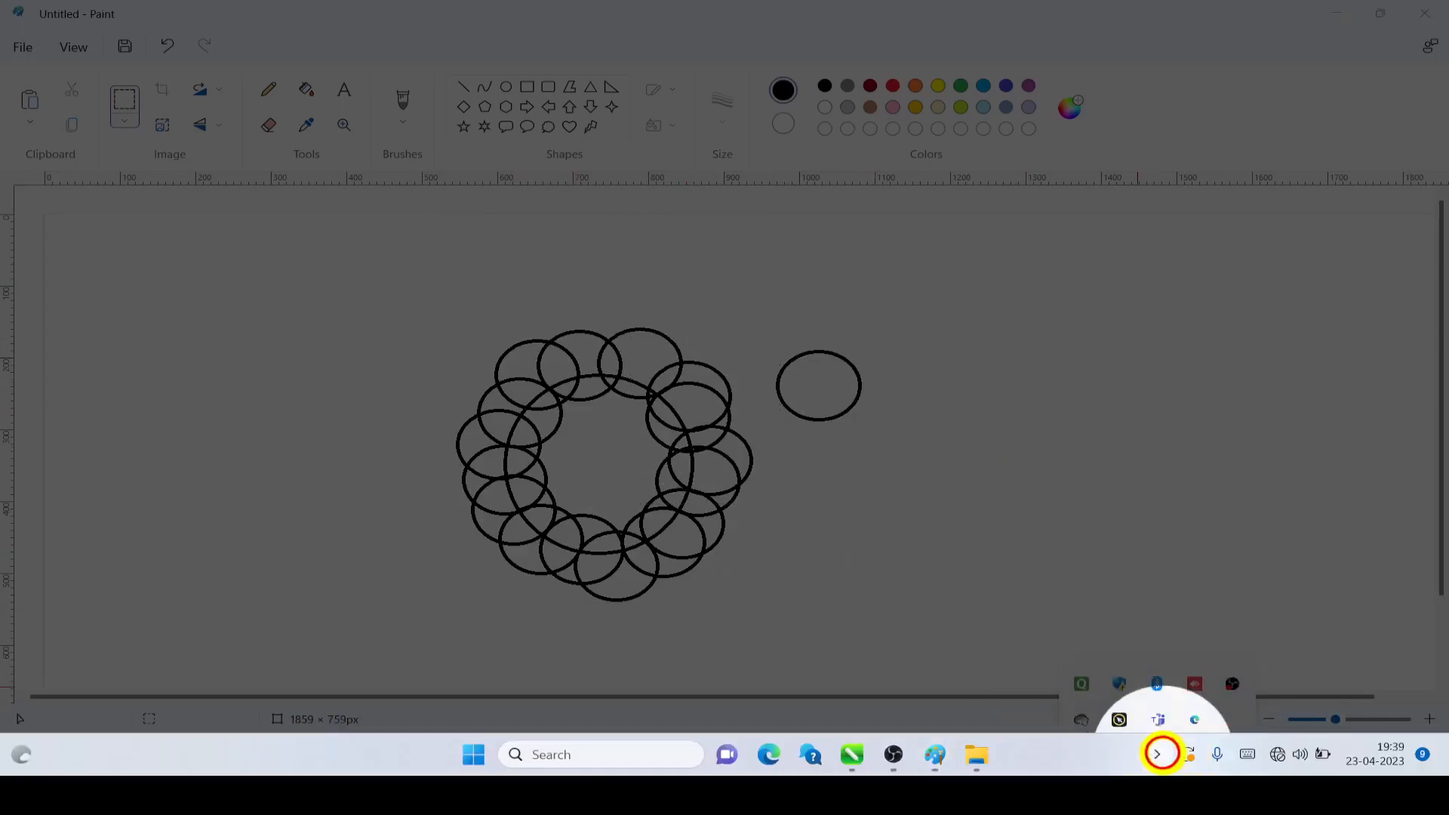
left_click(1119, 700)
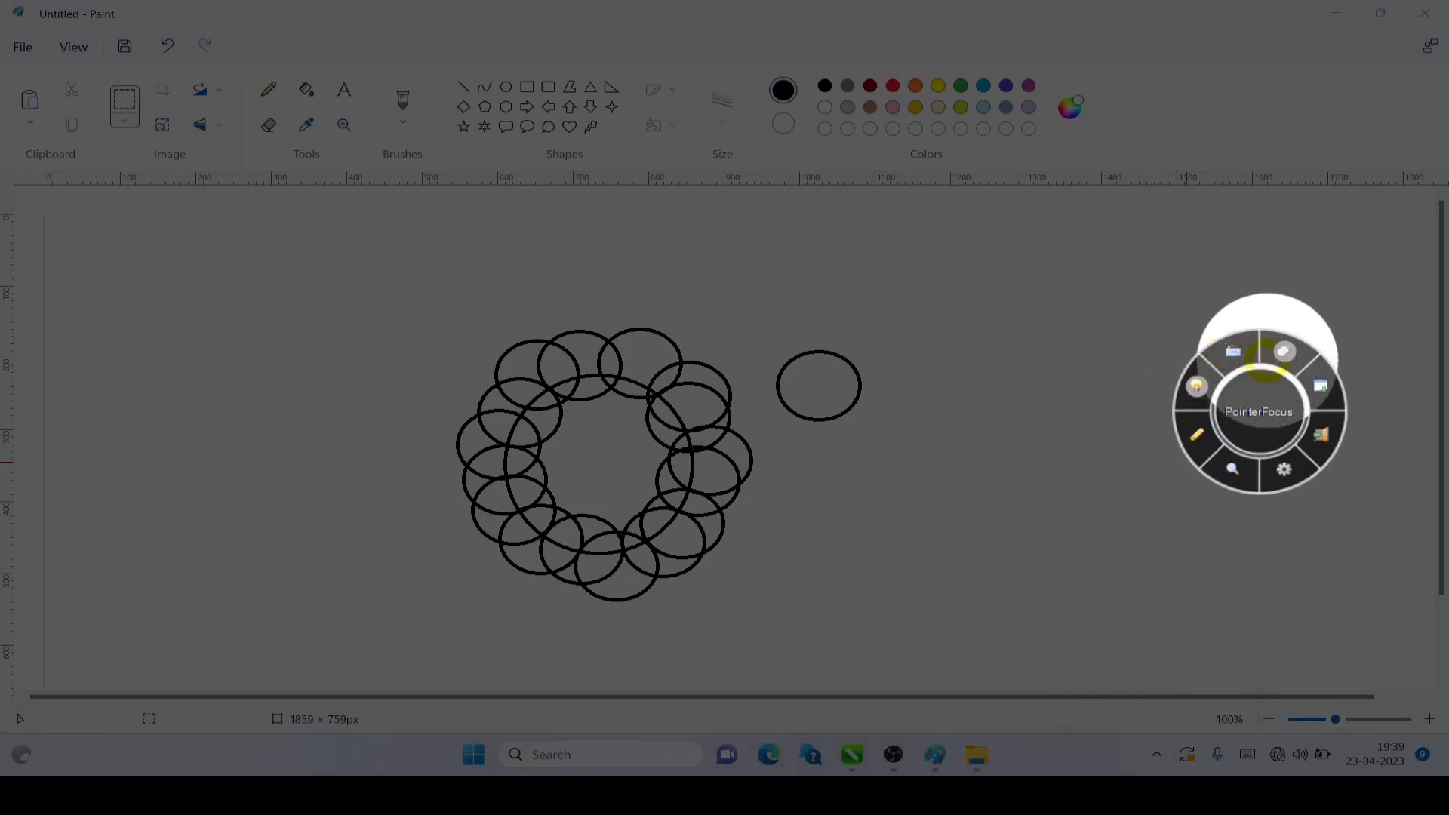
left_click(1283, 350)
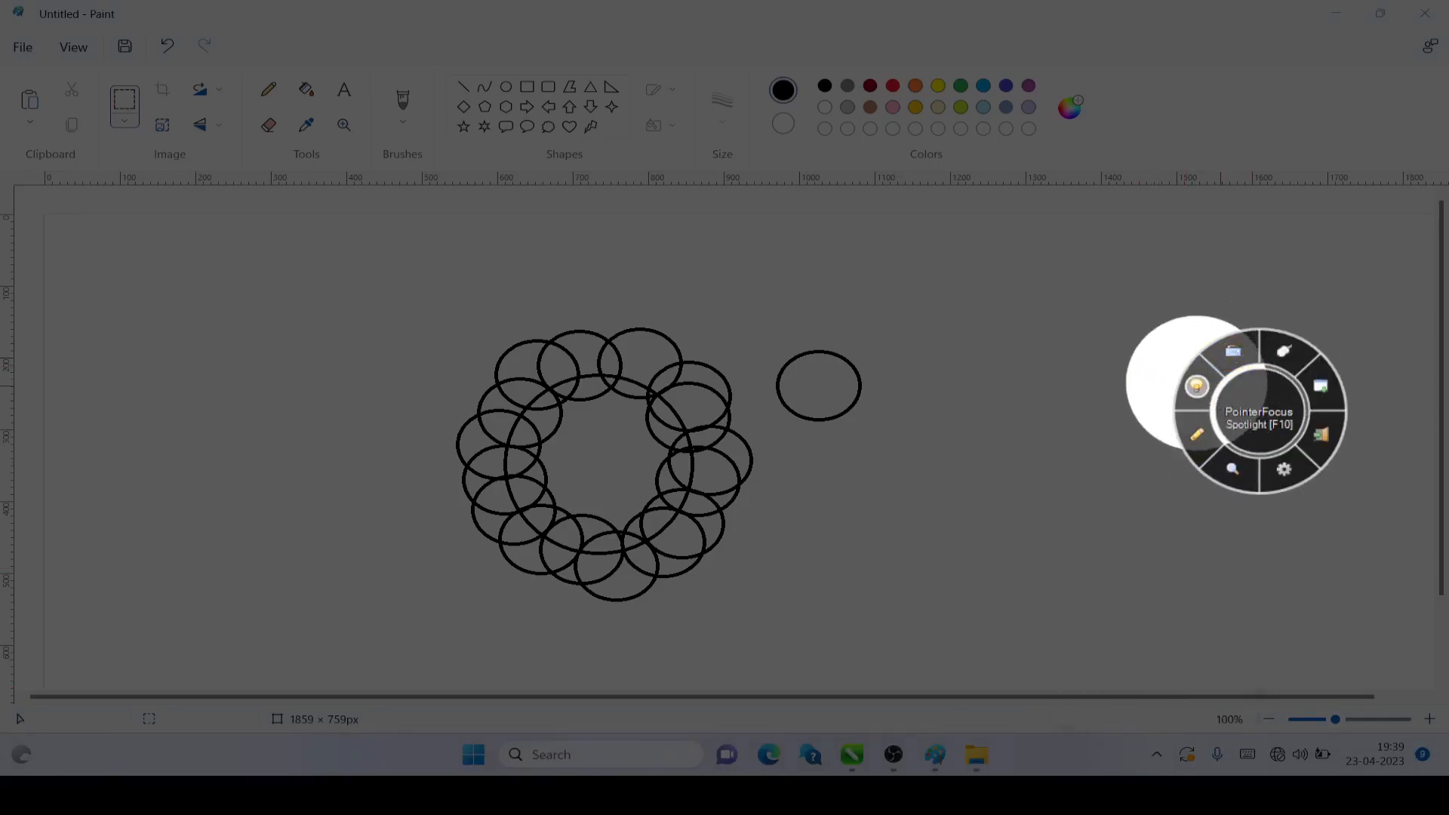
left_click(1196, 386)
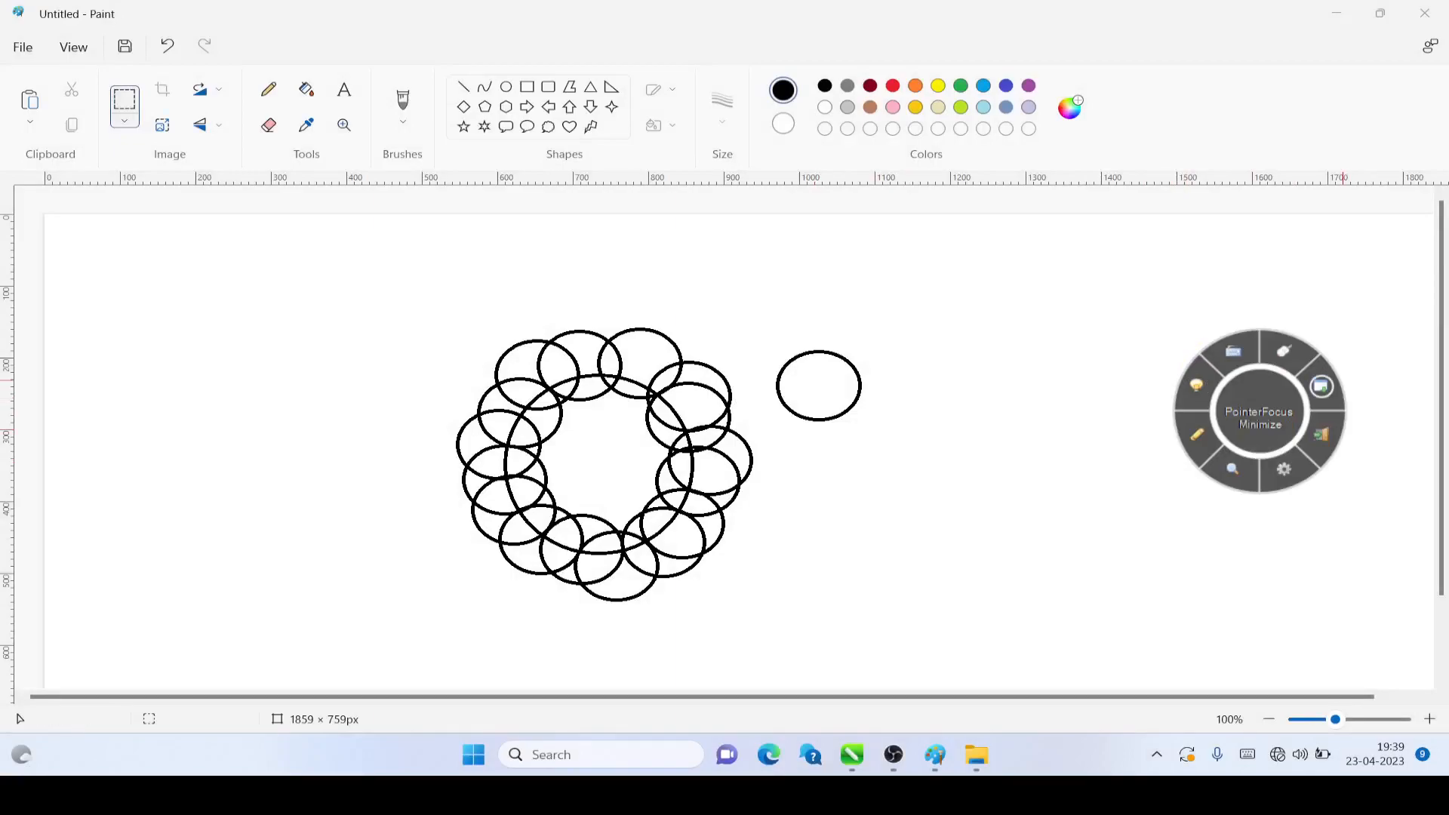
left_click(1321, 386)
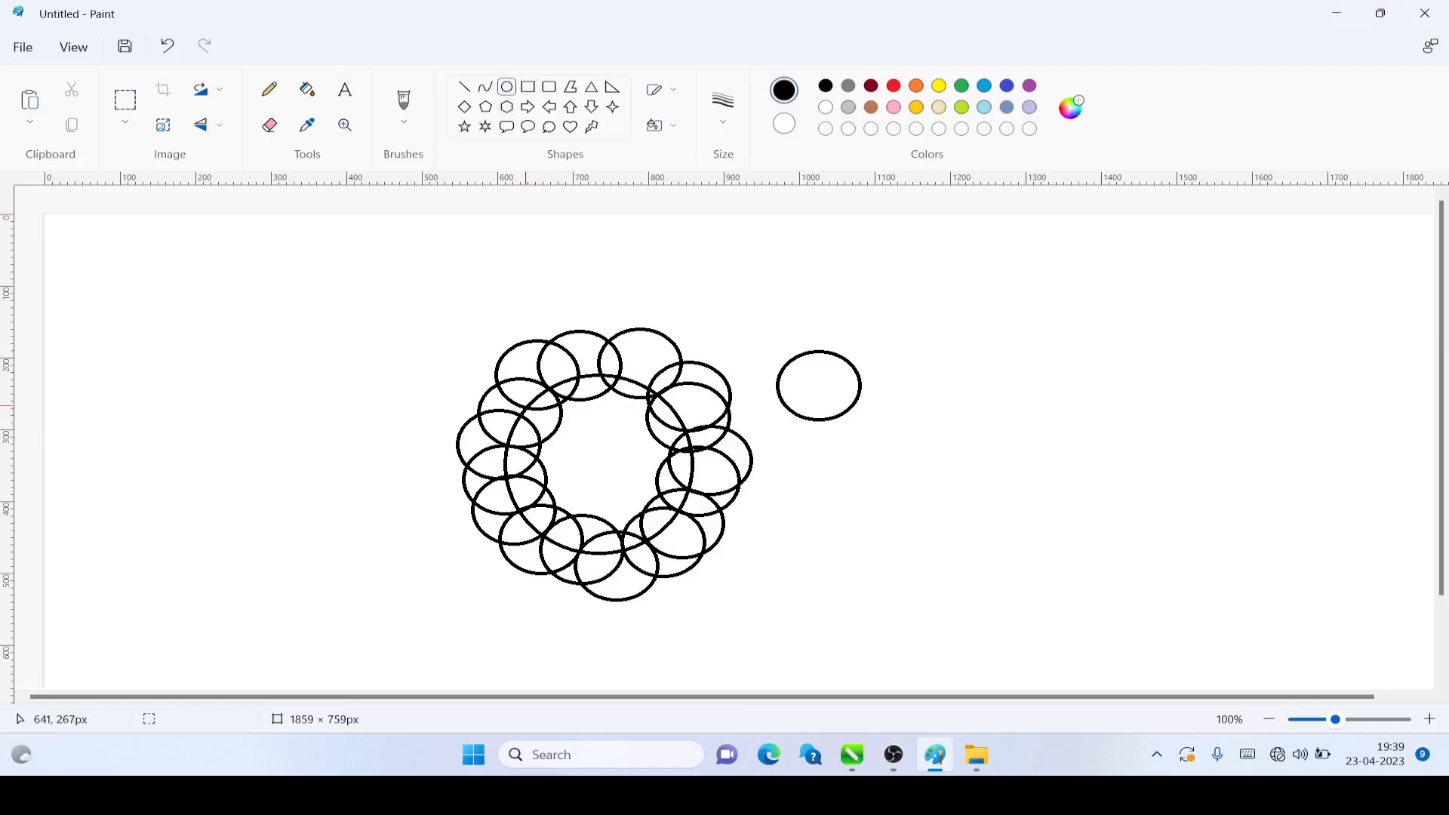
Step: Draw a circle about 250 × 249 px over the petals, aligned with the outline of the large central circle
left_click_drag(524, 409, 671, 548)
left_click_drag(595, 416, 591, 386)
left_click_drag(528, 482, 509, 465)
left_click_drag(591, 558, 590, 552)
left_click_drag(680, 476, 691, 460)
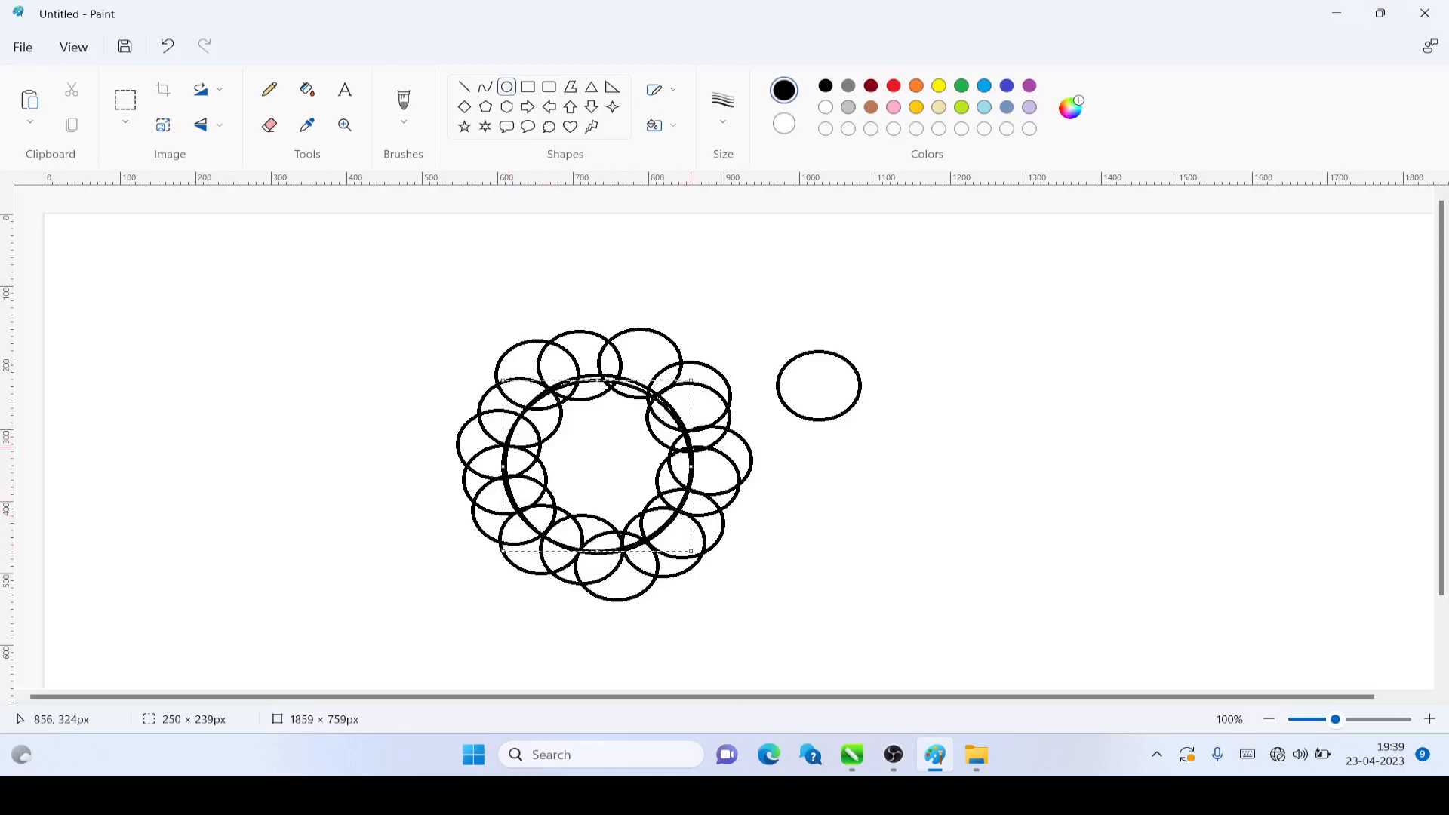
left_click_drag(600, 388, 604, 385)
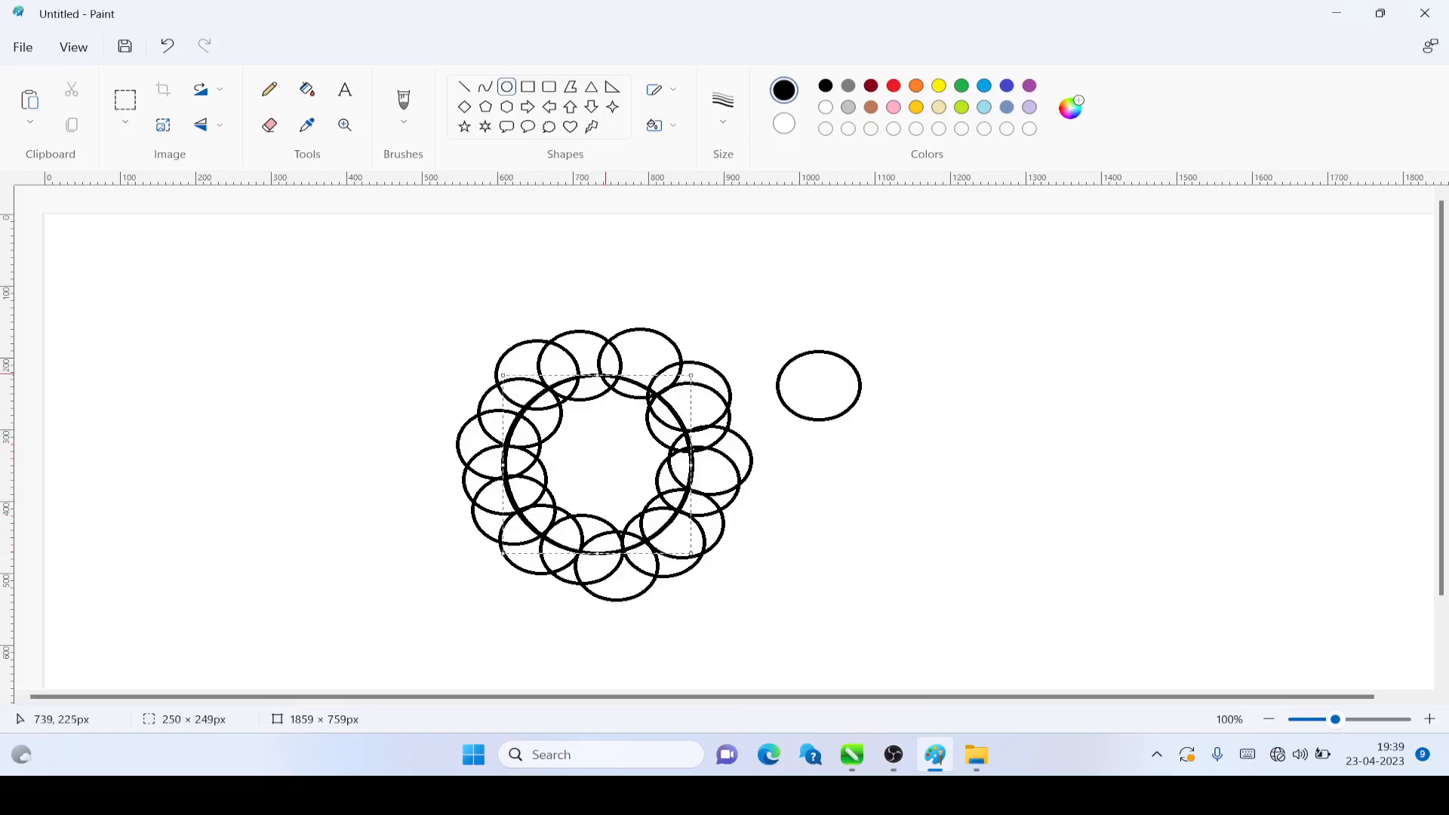
Step: Give the new central circle a solid white fill so it covers the inner parts of the petals
left_click(661, 124)
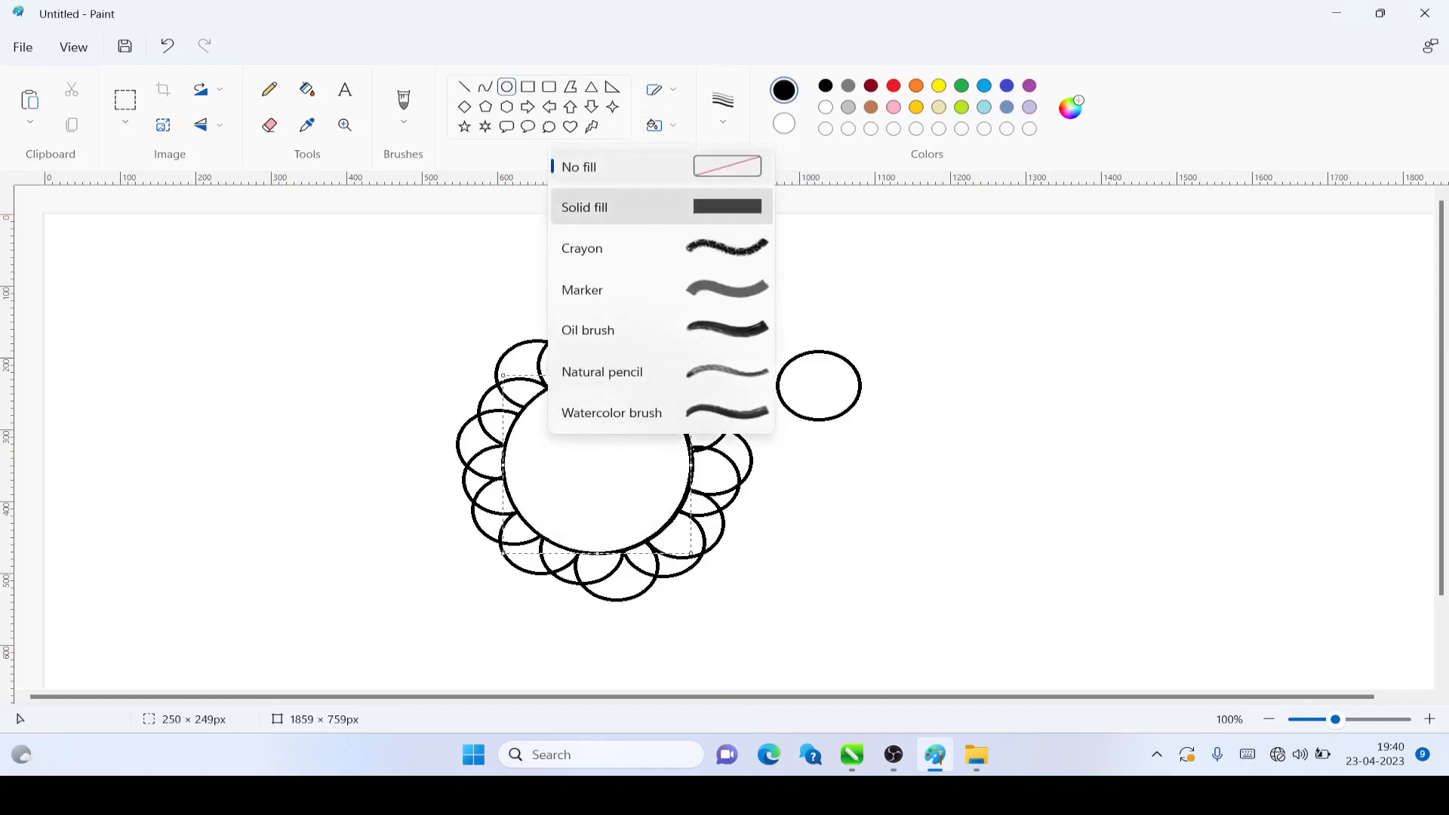
left_click(585, 206)
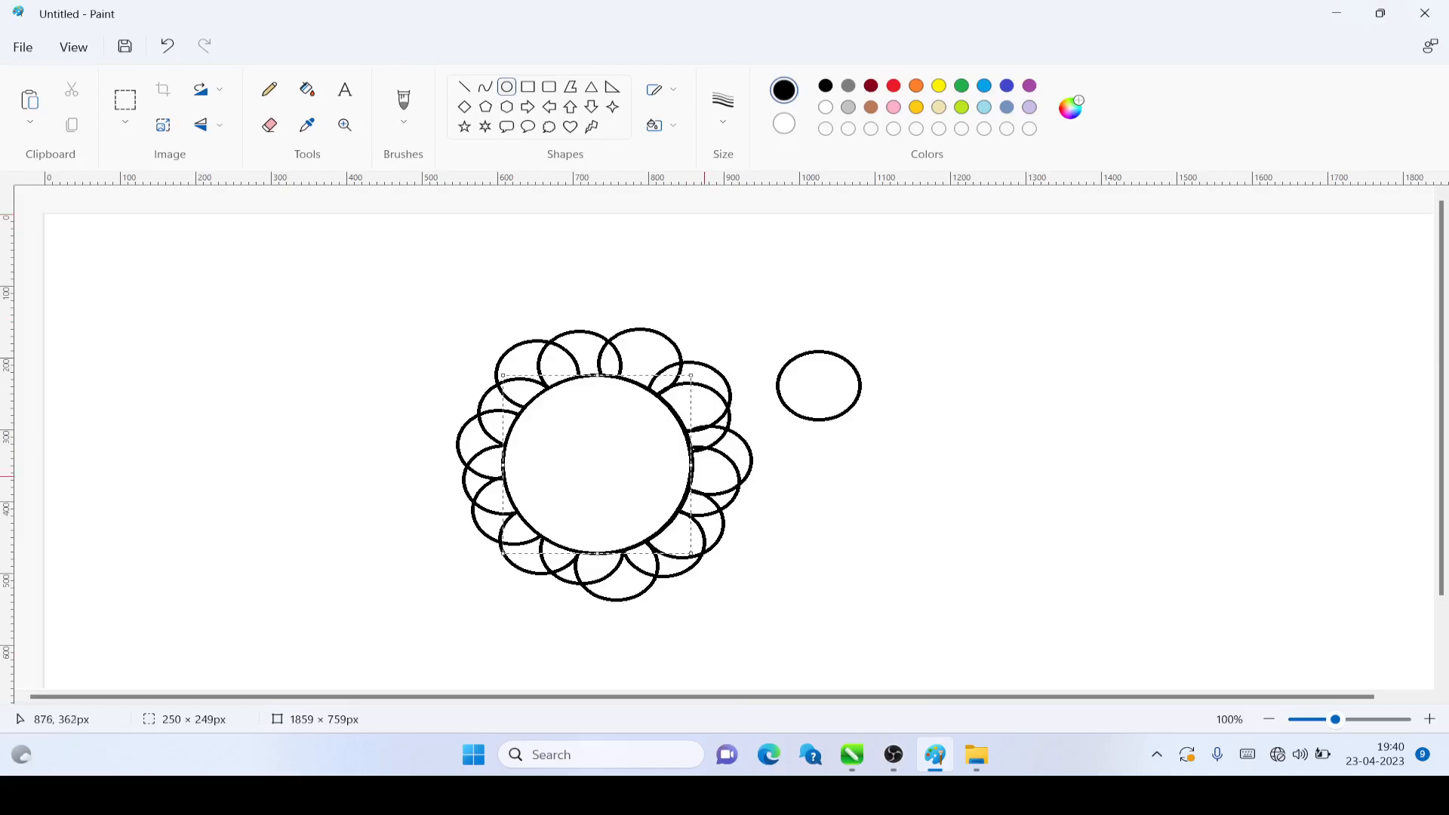
left_click(860, 494)
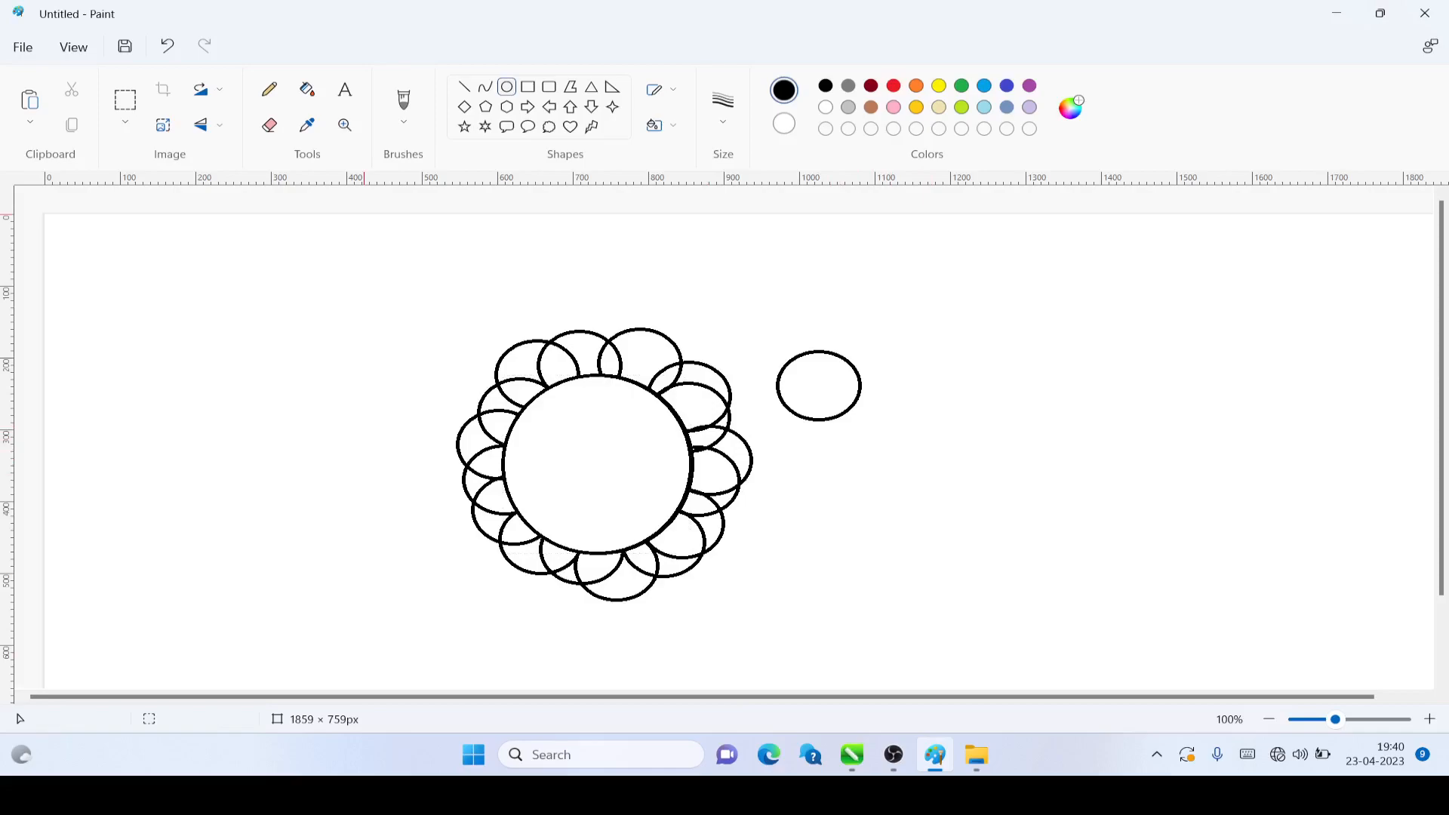
Step: Delete the spare small ellipse beside the flower and the stray mark left from its outline
left_click(125, 100)
left_click_drag(777, 317, 912, 466)
key("Delete")
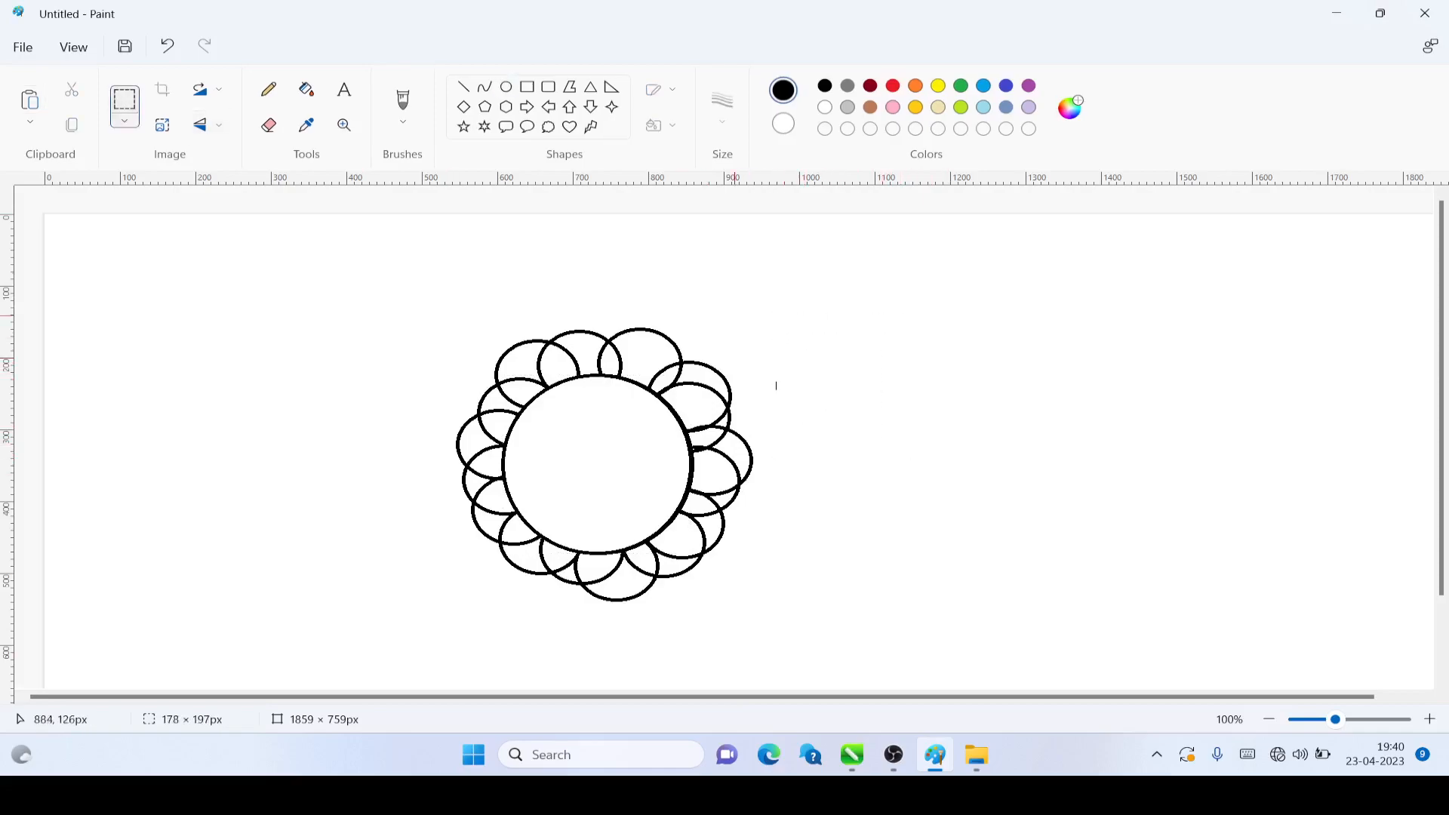
left_click_drag(745, 350, 800, 418)
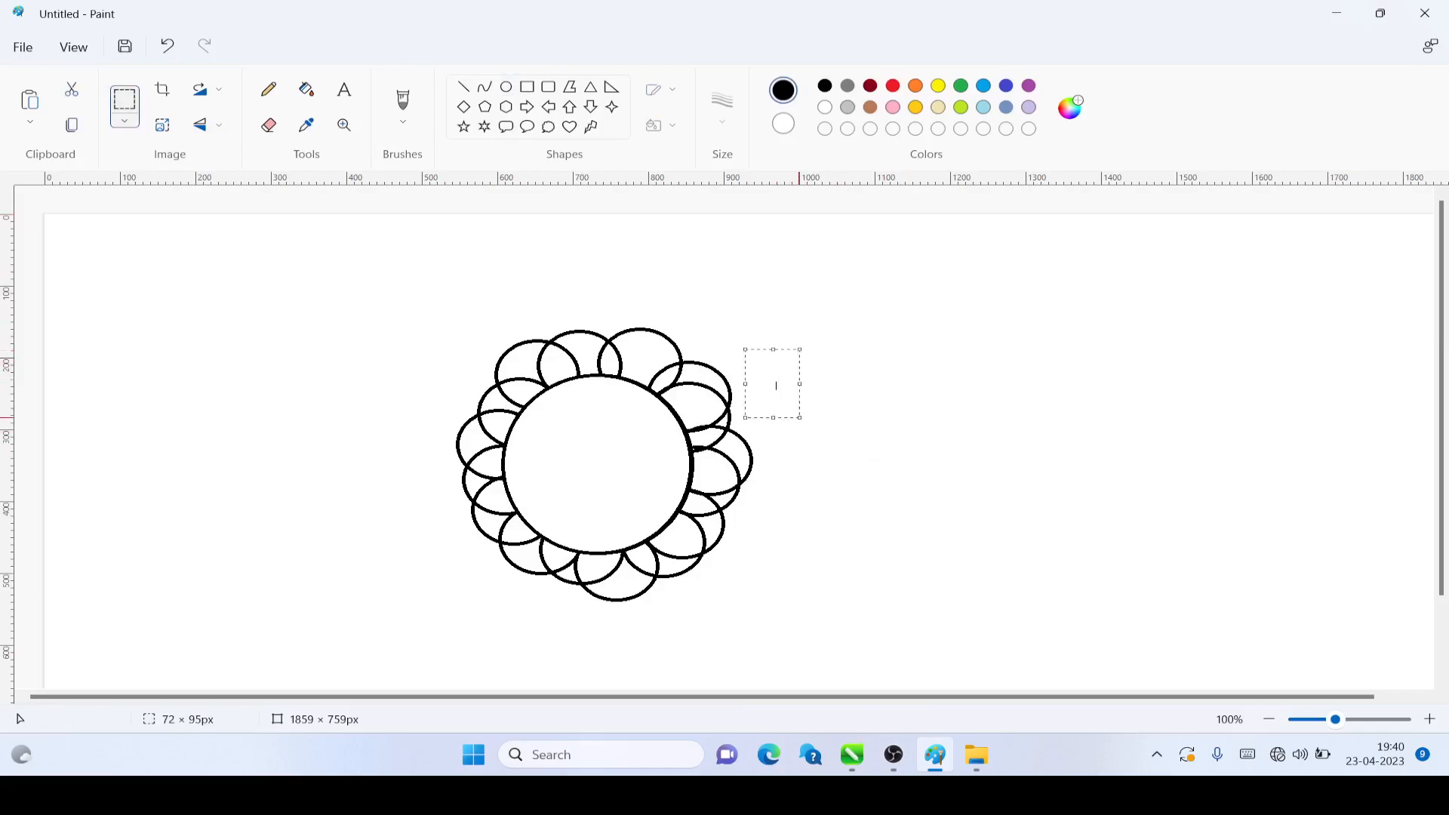
Step: Fill the inner petal sections around the white central circle with green
left_click(307, 89)
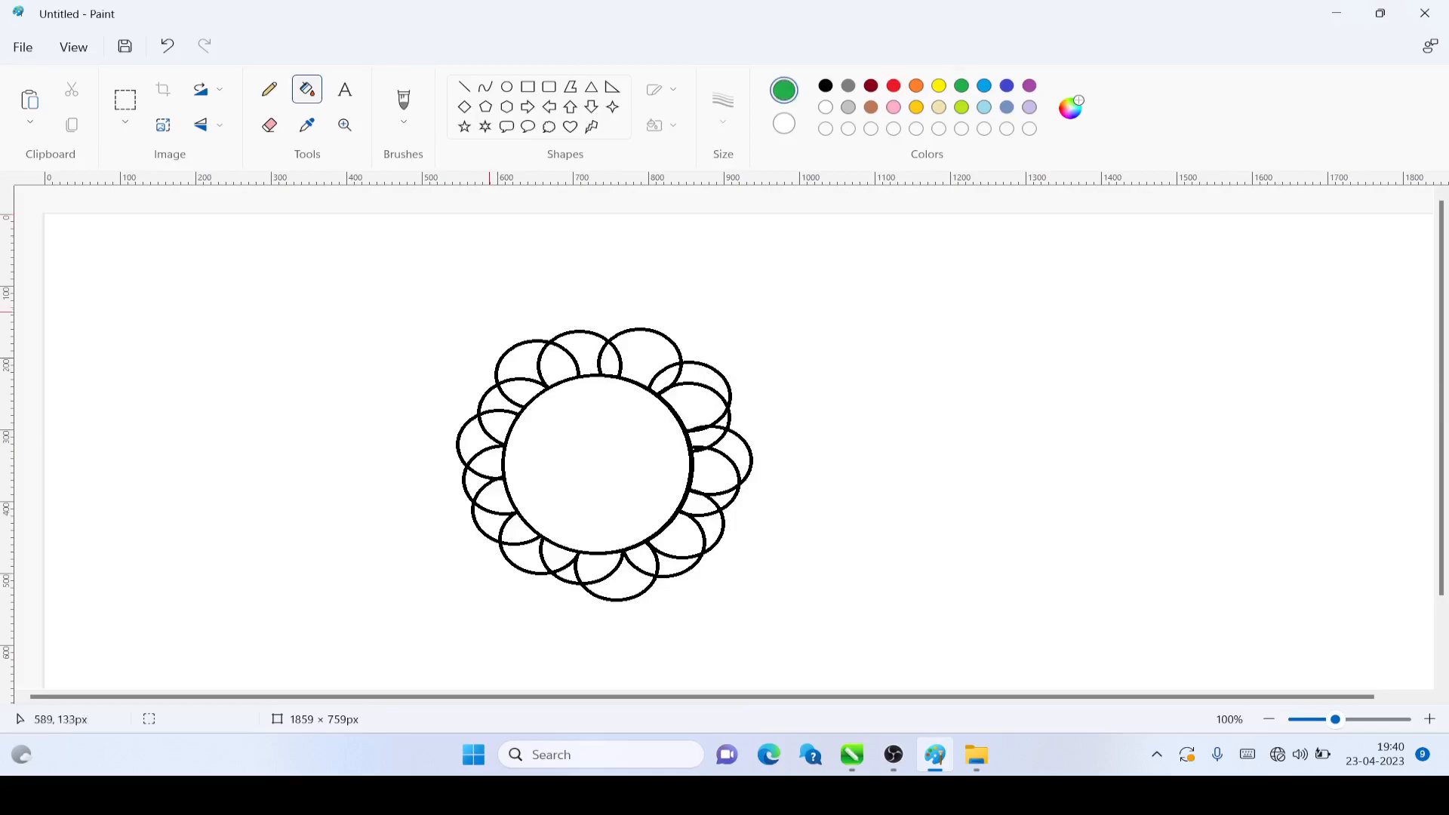
left_click(666, 380)
left_click(610, 362)
left_click(545, 377)
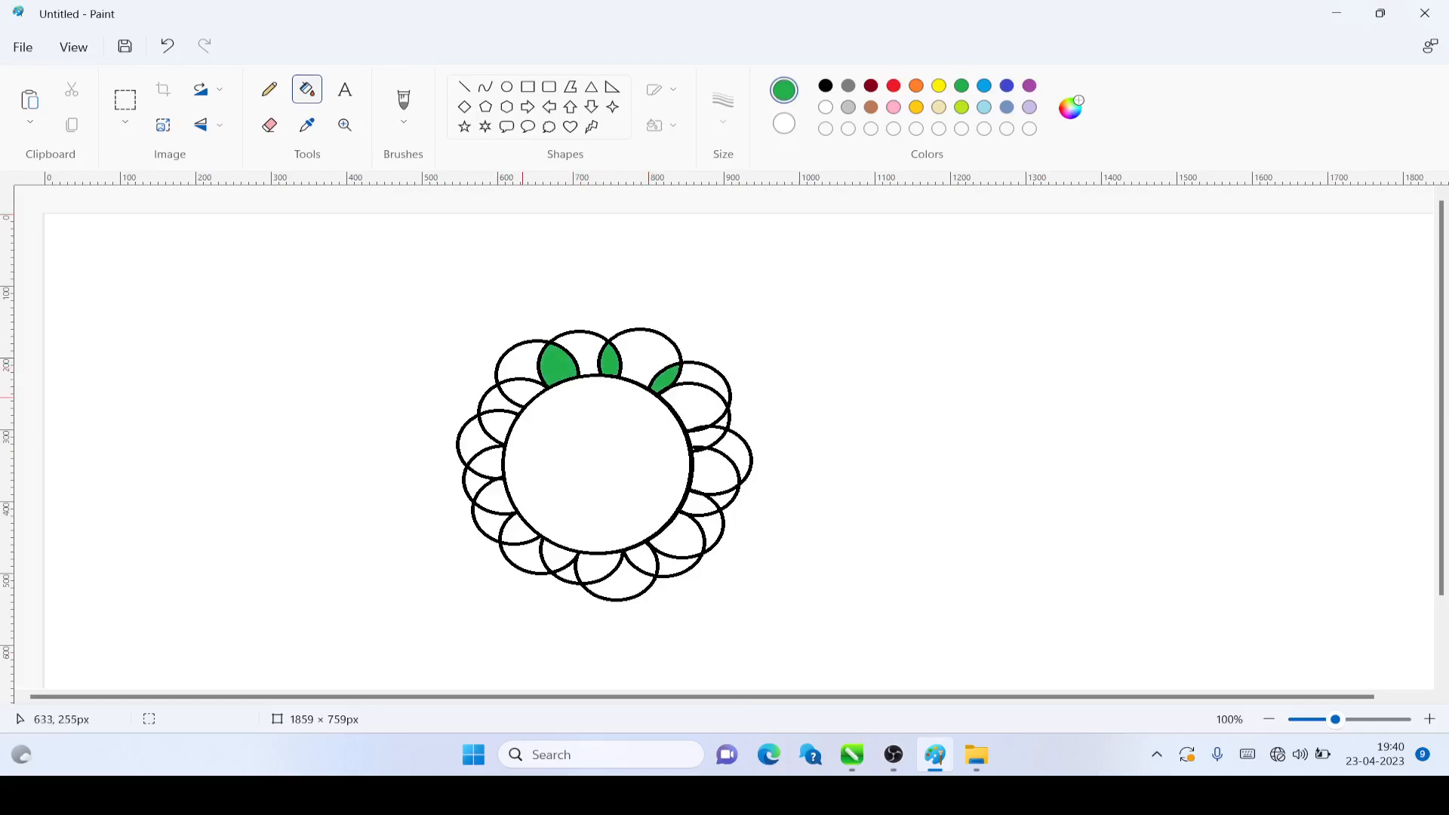
left_click(521, 394)
left_click(498, 428)
left_click(486, 462)
left_click(496, 500)
left_click(521, 531)
left_click(559, 556)
left_click(598, 566)
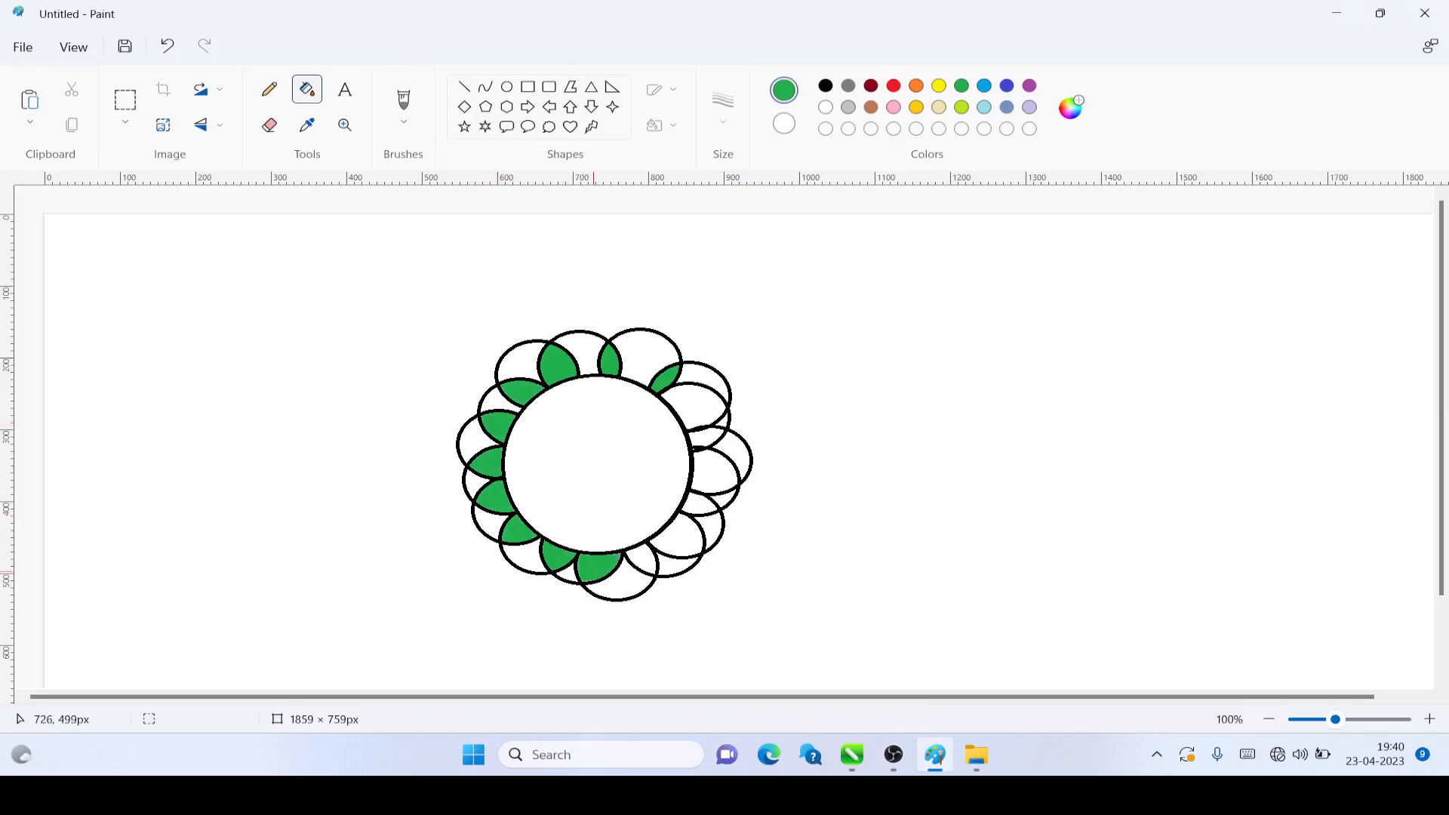
left_click(640, 560)
left_click(676, 536)
left_click(700, 503)
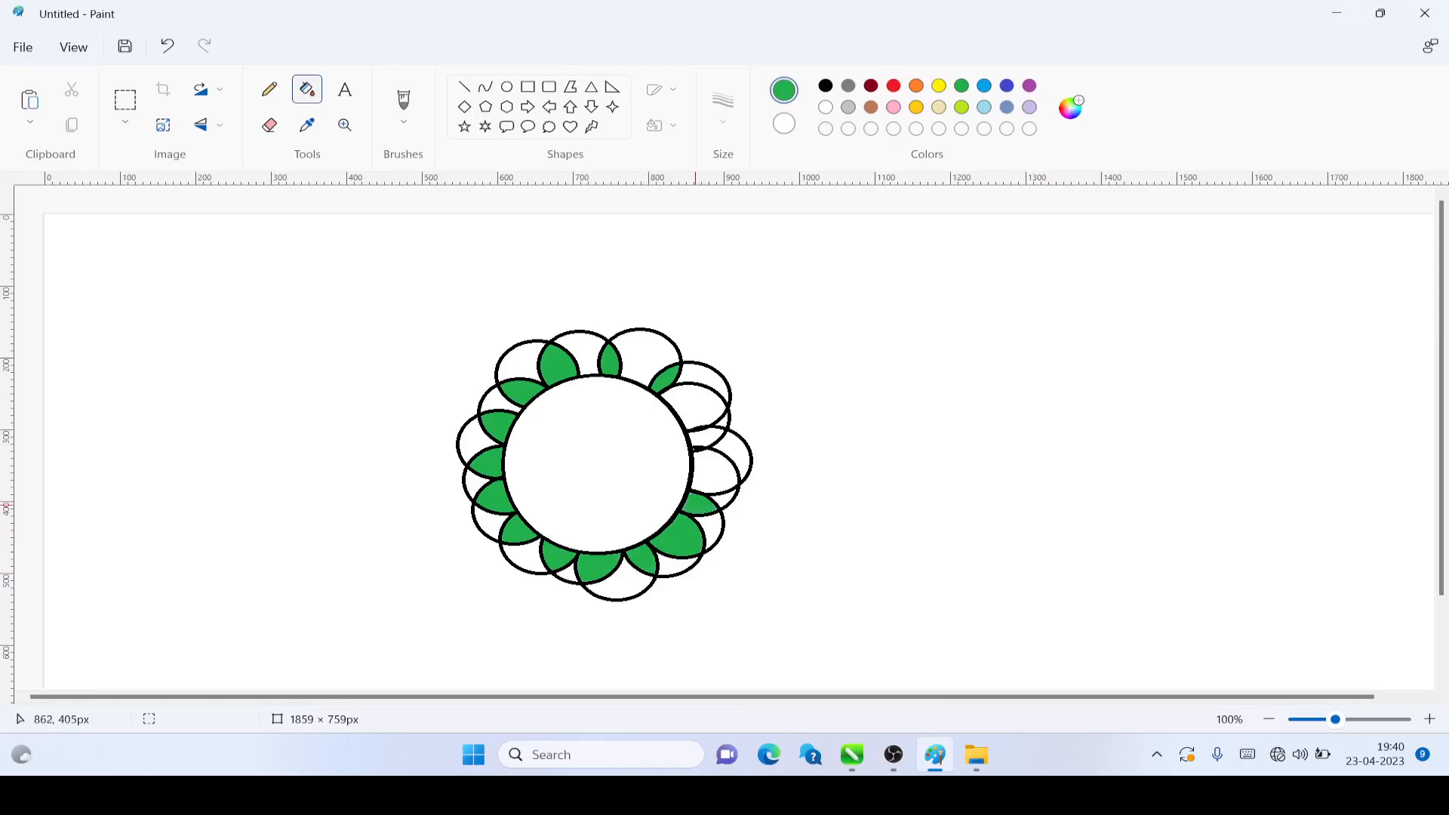
left_click(702, 475)
left_click(705, 439)
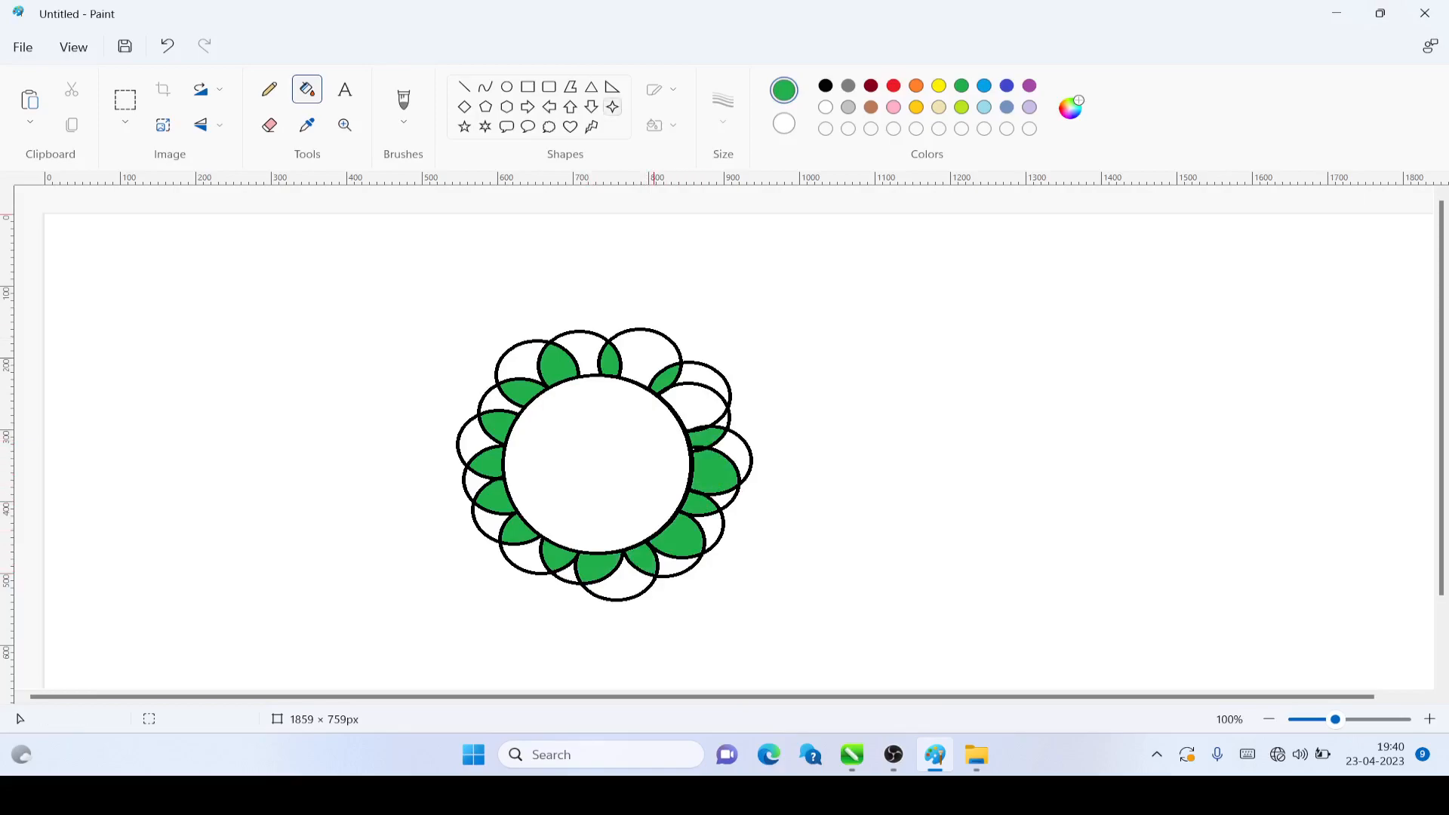
left_click(691, 388)
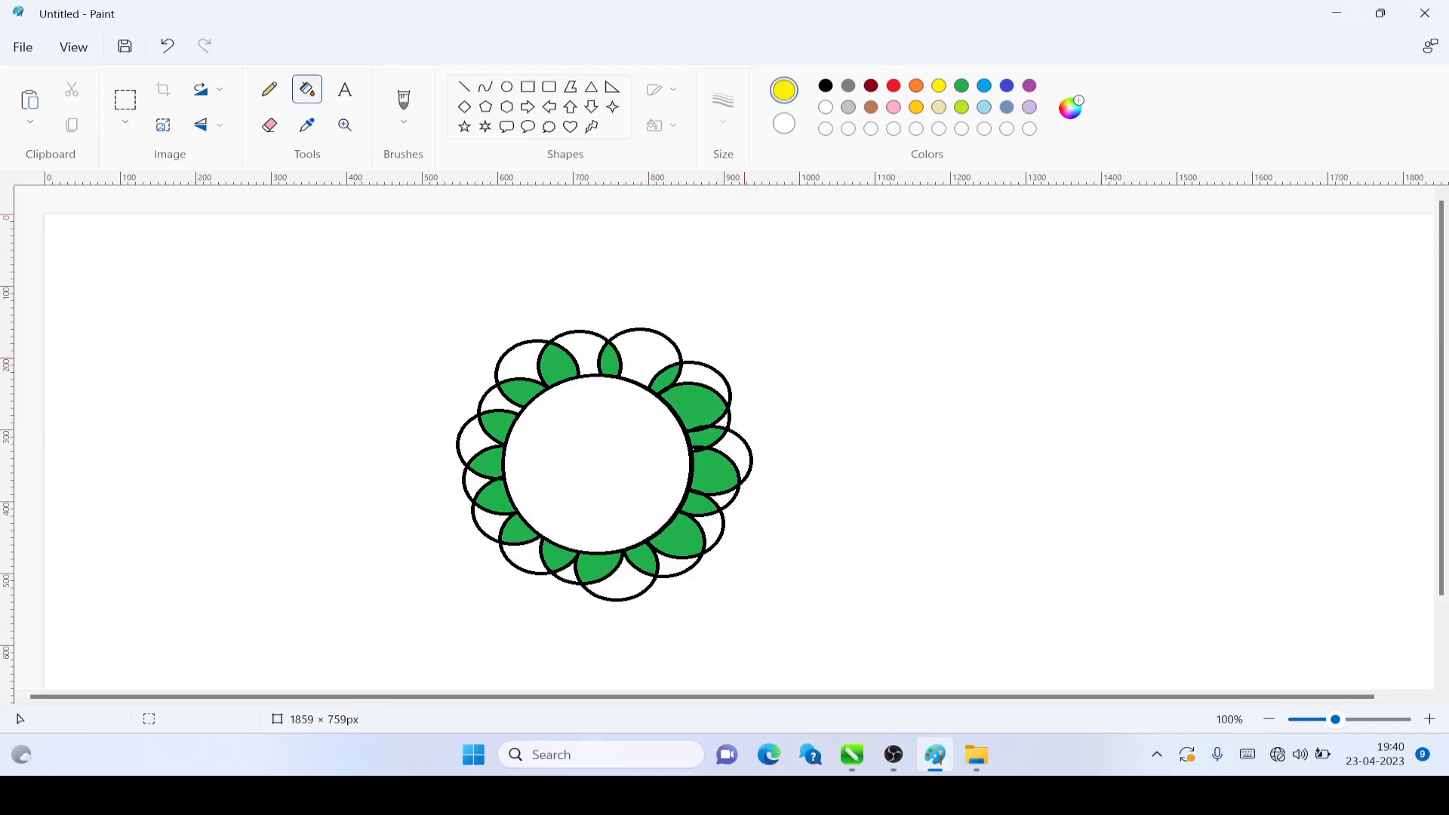
Step: Fill the outer petal sections around the flower with yellow
left_click(642, 367)
left_click(578, 360)
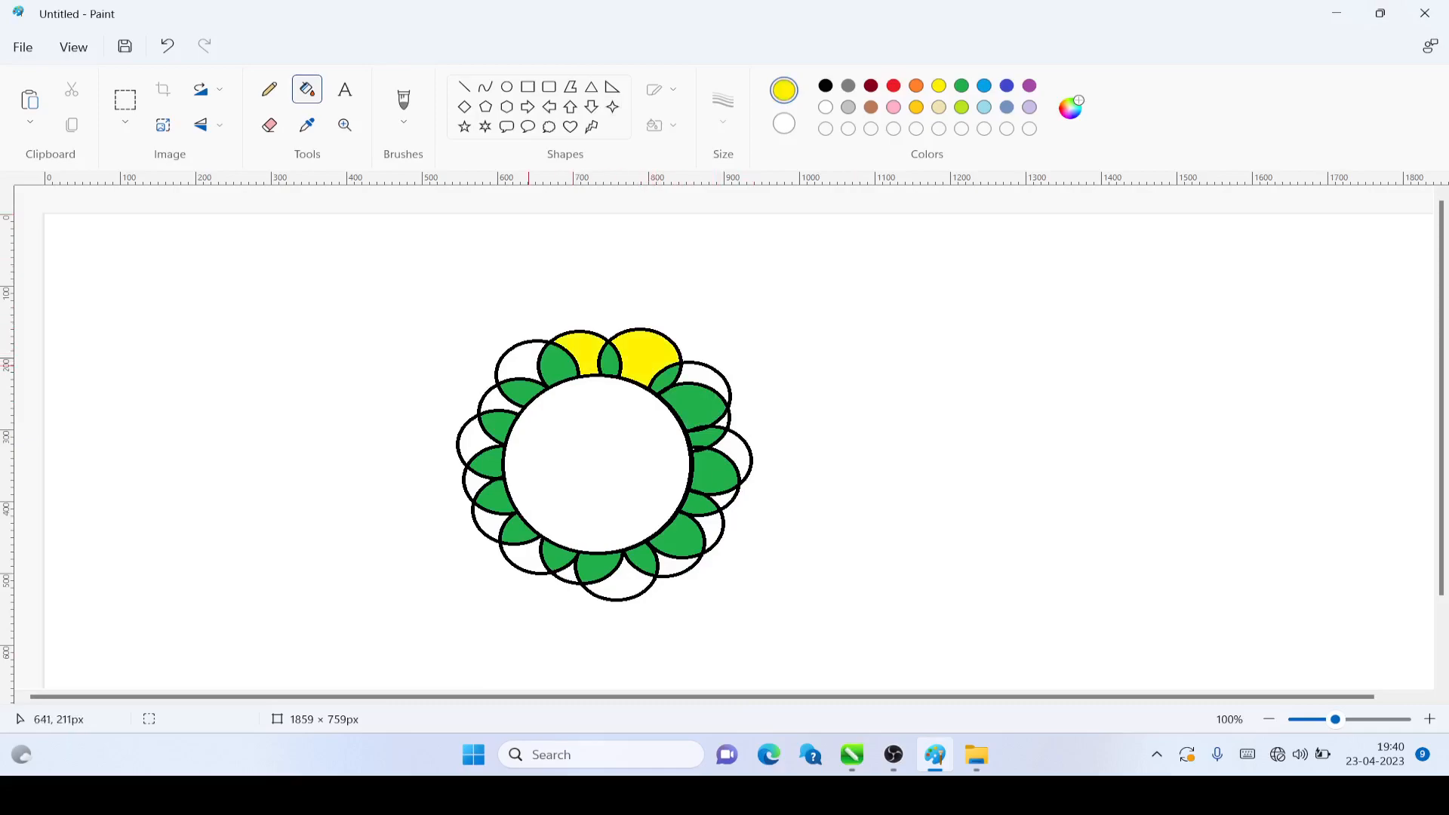
left_click(527, 366)
left_click(500, 400)
left_click(477, 442)
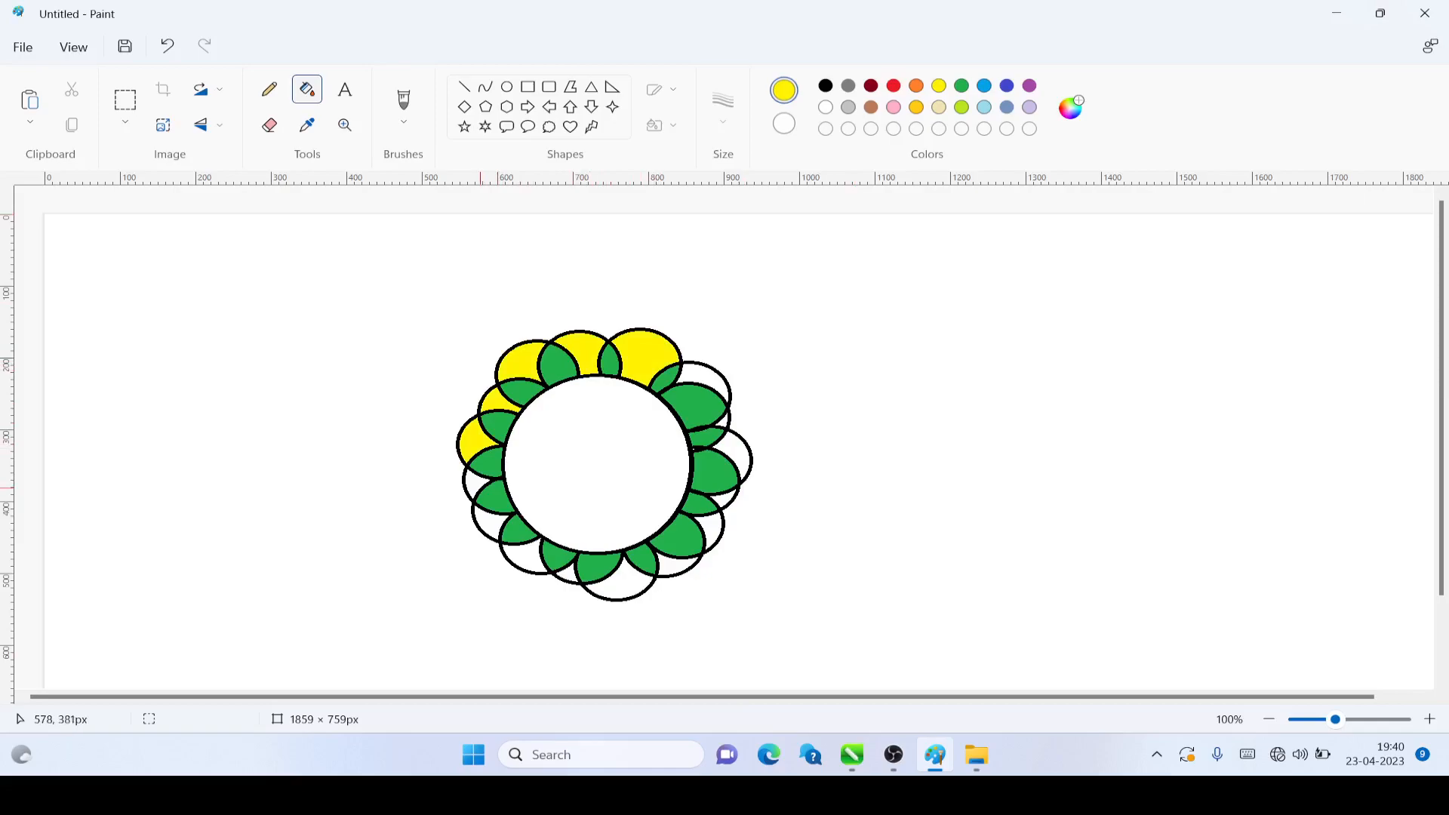
left_click(491, 534)
left_click(524, 559)
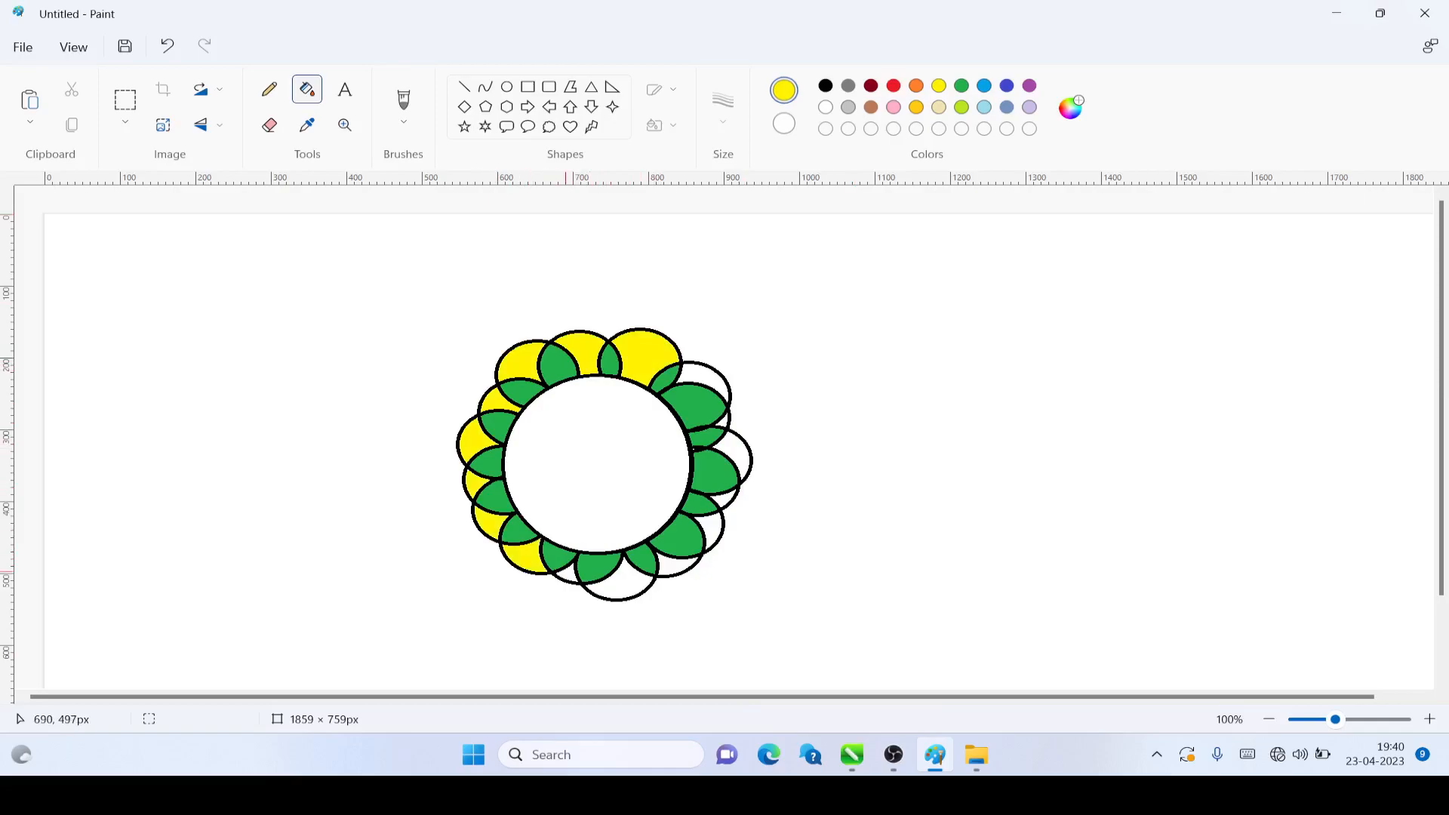
left_click(608, 591)
left_click(676, 567)
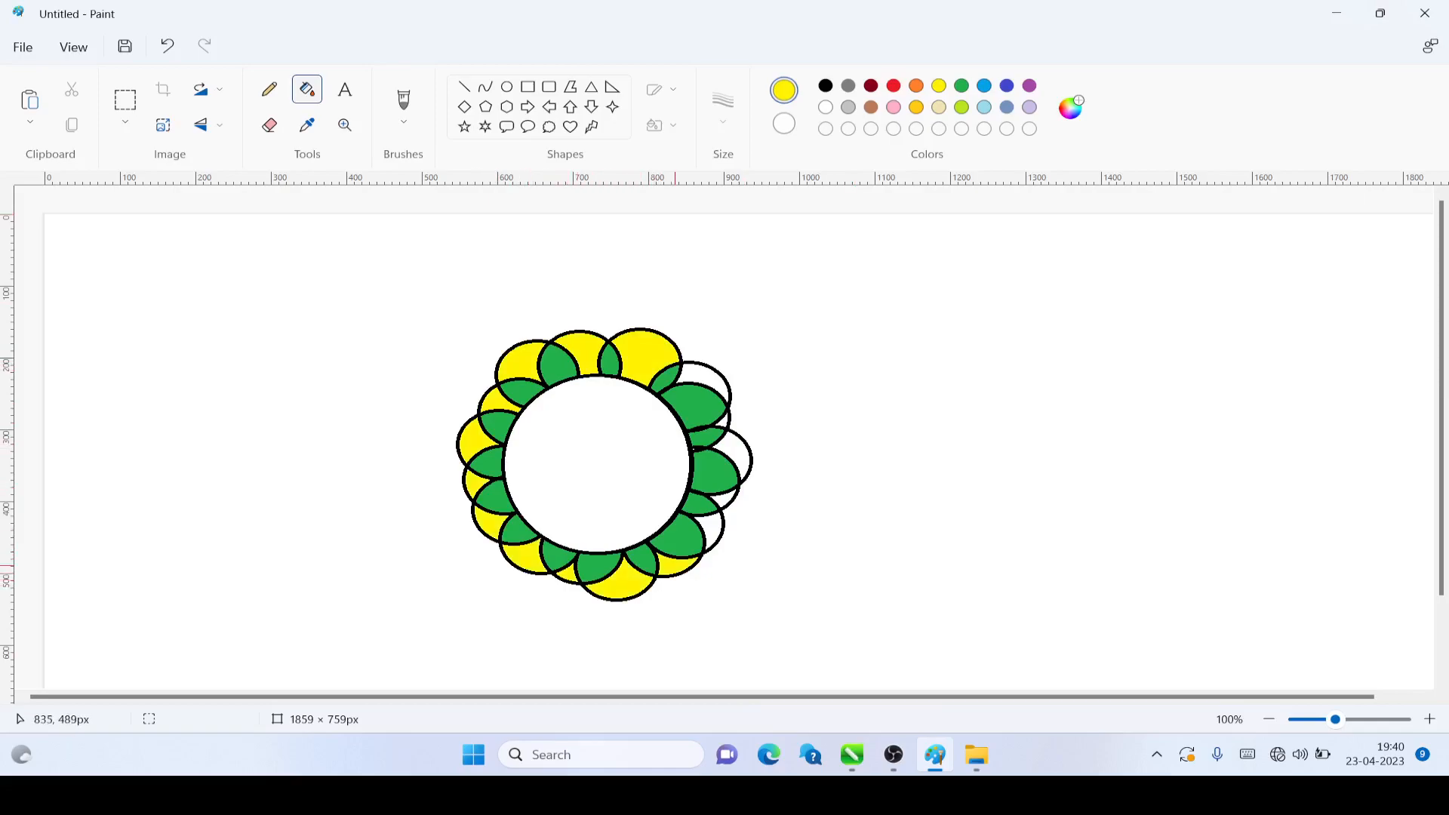
left_click(711, 532)
left_click(731, 462)
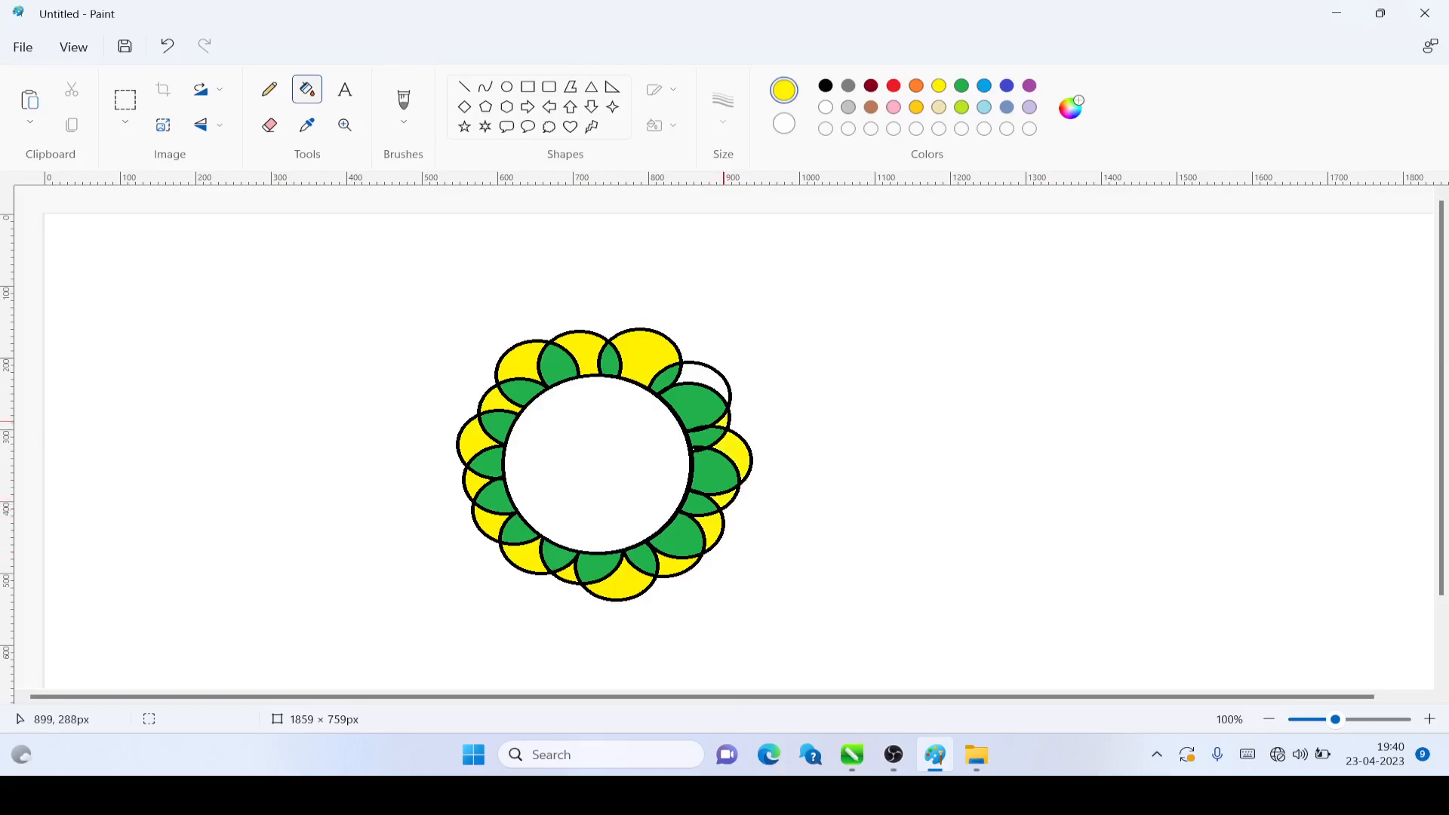